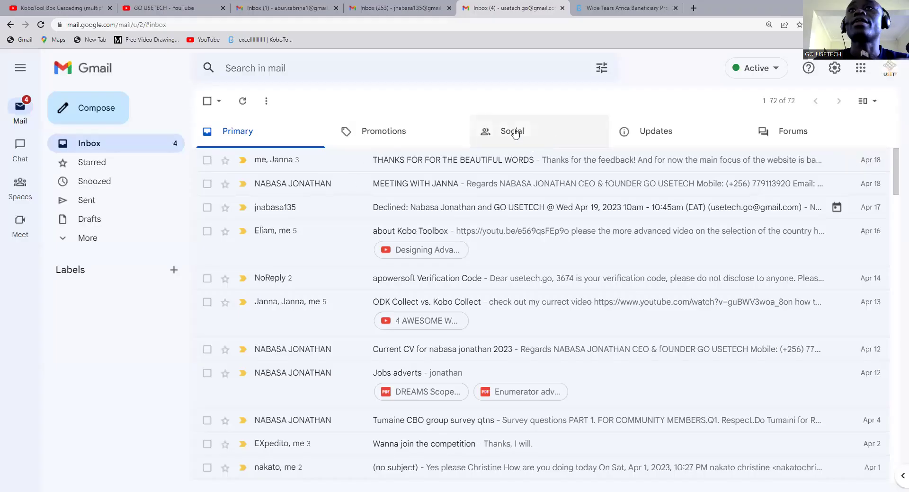
Open the YouTube comment notification about "KoboTool Box Cascading (multiple question filter)" among the Social emails and read the viewer's request.
{"action": "left_click", "coordinate": [515, 133]}
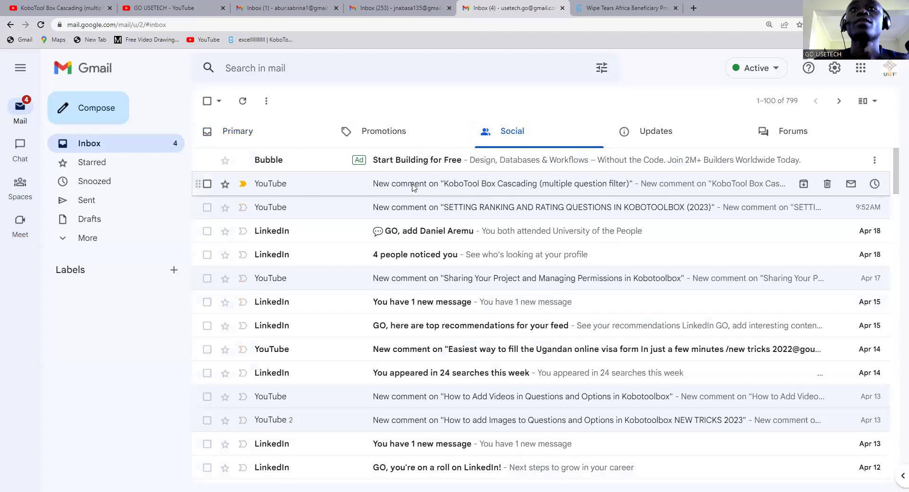
{"action": "left_click", "coordinate": [413, 187]}
{"action": "key", "text": "ctrl+plus"}
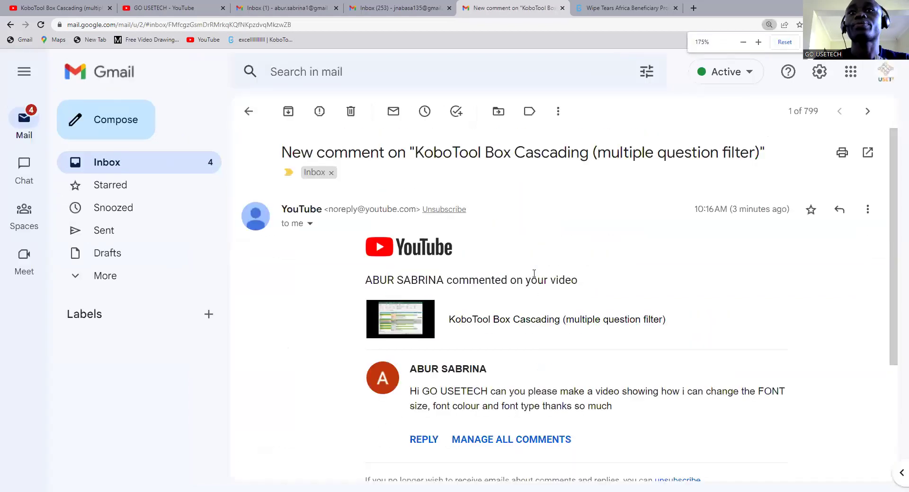
{"action": "key", "text": "ctrl+plus"}
{"action": "scroll", "coordinate": [533, 277], "scroll_direction": "down", "scroll_amount": 5}
{"action": "scroll", "coordinate": [509, 274], "scroll_direction": "up", "scroll_amount": 2}
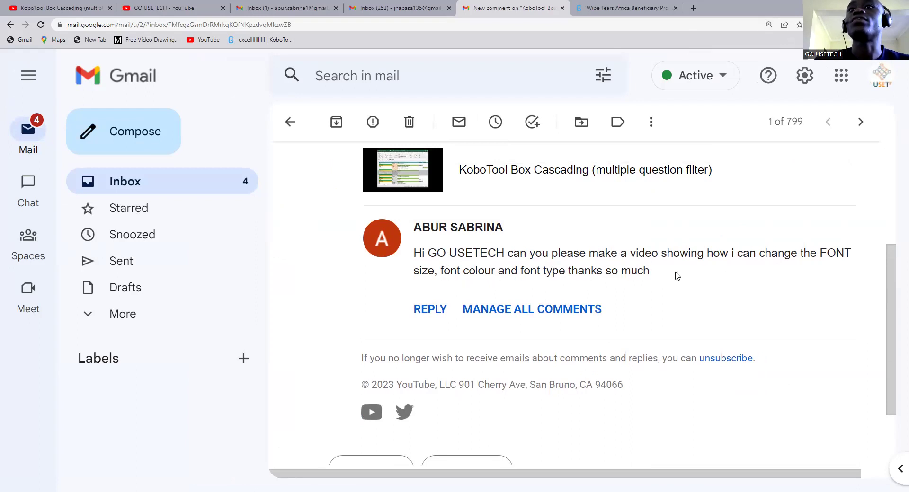
{"action": "left_click_drag", "start_coordinate": [647, 272], "coordinate": [436, 263]}
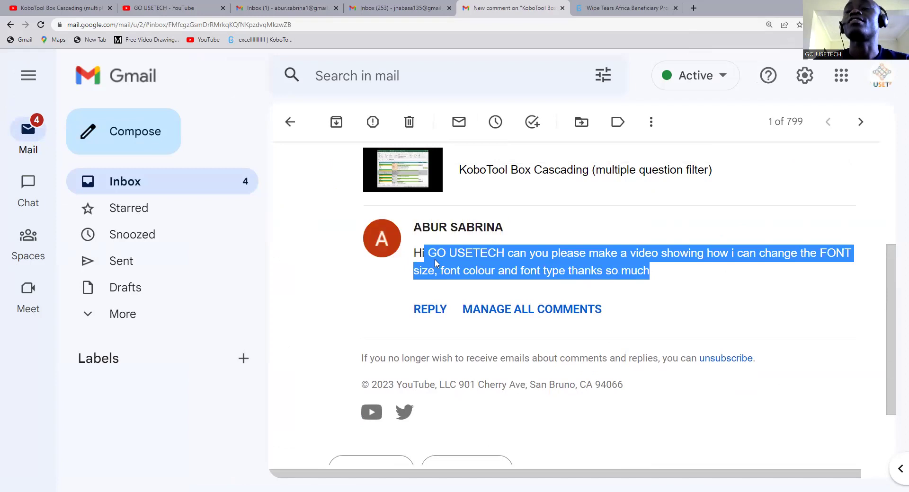
{"action": "scroll", "coordinate": [662, 339], "scroll_direction": "up", "scroll_amount": 3}
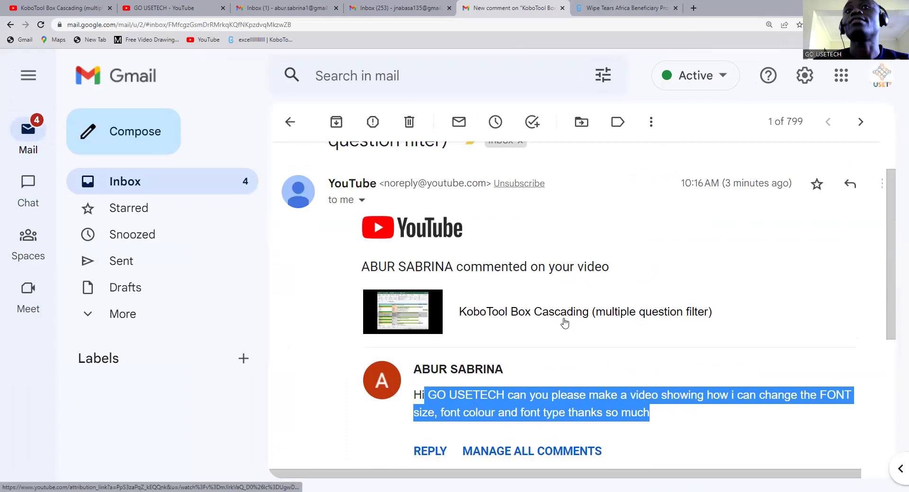
{"action": "scroll", "coordinate": [564, 322], "scroll_direction": "down", "scroll_amount": 4}
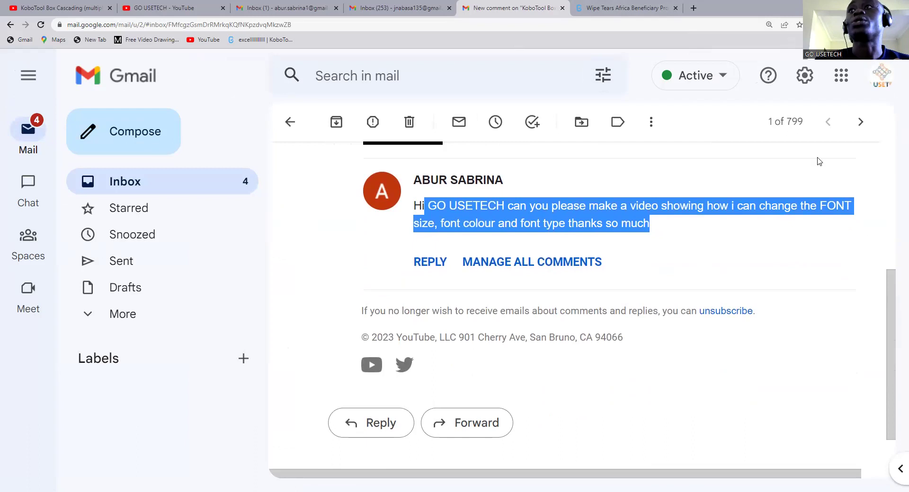
Switch to the KoboToolbox form editor and look through the project's questions and the full introduction note.
{"action": "key", "text": "ctrl+Tab"}
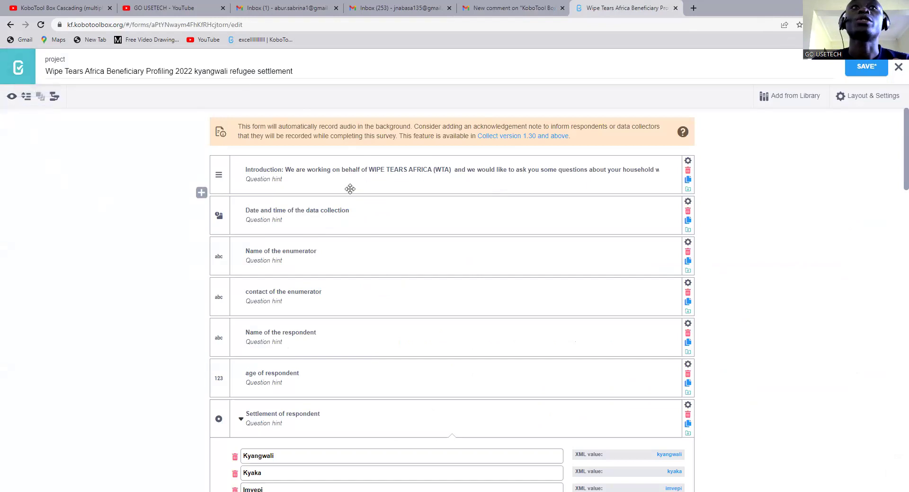
{"action": "scroll", "coordinate": [339, 208], "scroll_direction": "down", "scroll_amount": 5}
{"action": "scroll", "coordinate": [340, 209], "scroll_direction": "down", "scroll_amount": 20}
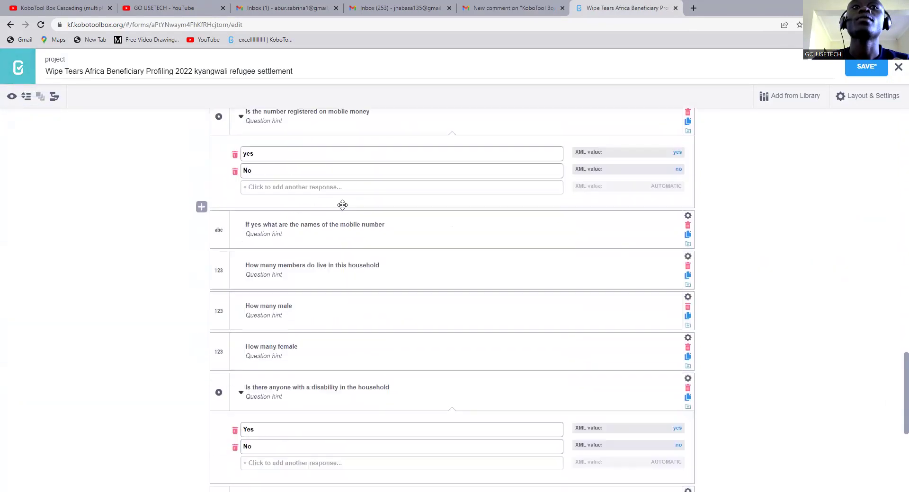
{"action": "scroll", "coordinate": [342, 204], "scroll_direction": "up", "scroll_amount": 15}
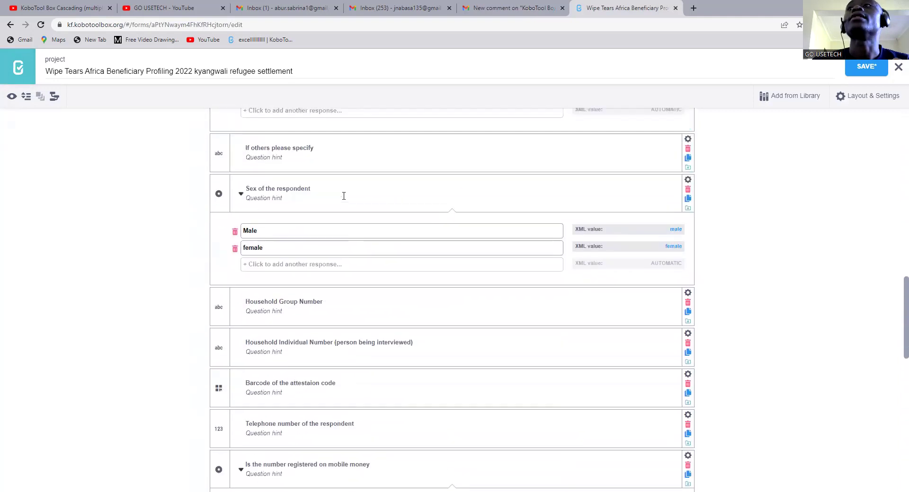
{"action": "scroll", "coordinate": [346, 202], "scroll_direction": "up", "scroll_amount": 12}
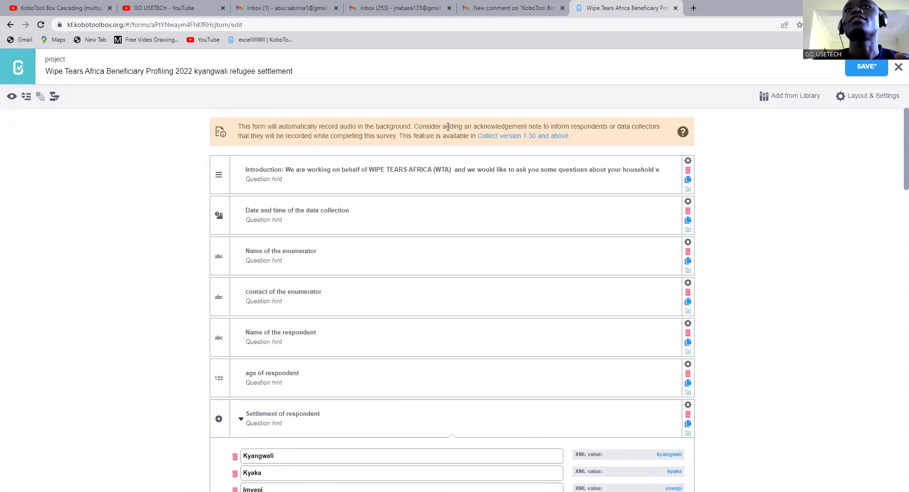
{"action": "left_click_drag", "start_coordinate": [247, 170], "coordinate": [669, 166]}
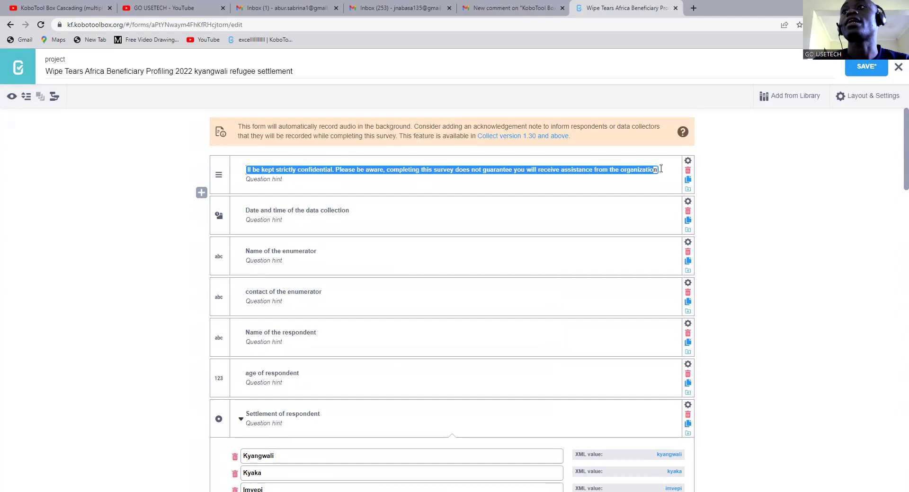
{"action": "left_click", "coordinate": [654, 170]}
{"action": "left_click_drag", "start_coordinate": [654, 170], "coordinate": [202, 172]}
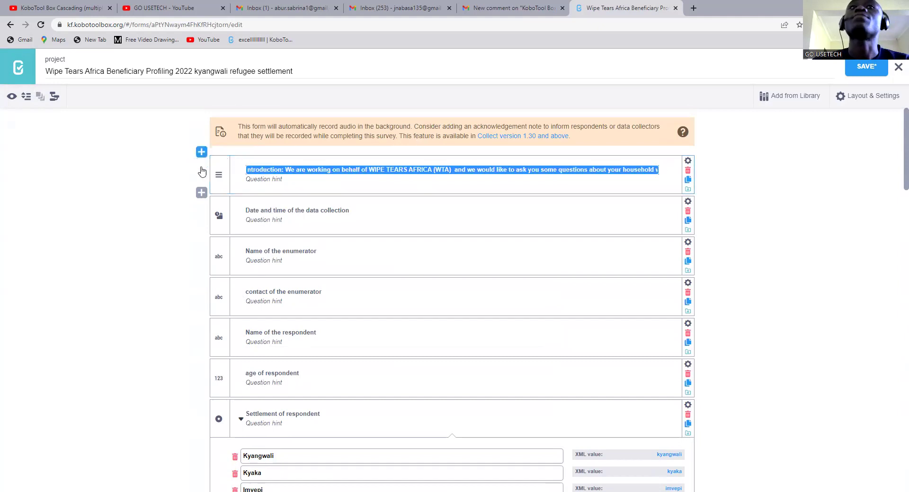
{"action": "left_click", "coordinate": [378, 220]}
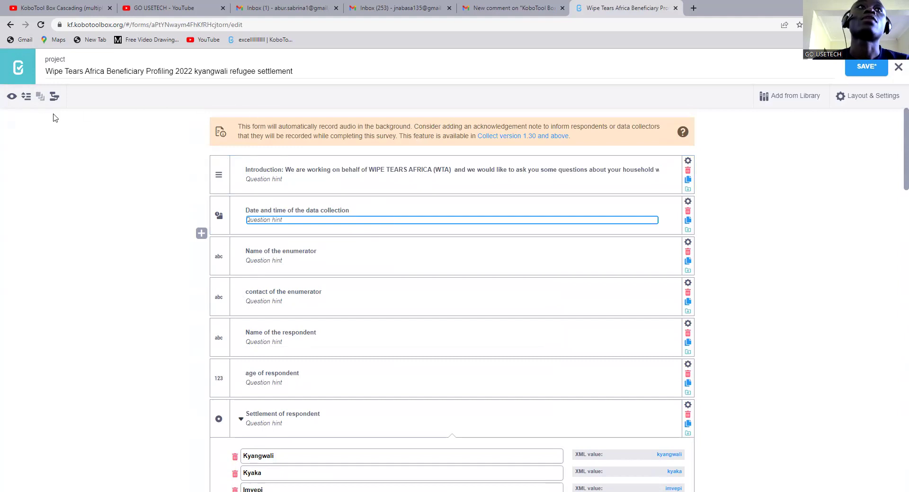
Preview the form to examine how its title and introduction paragraph are styled, and close the preview.
{"action": "left_click", "coordinate": [10, 97]}
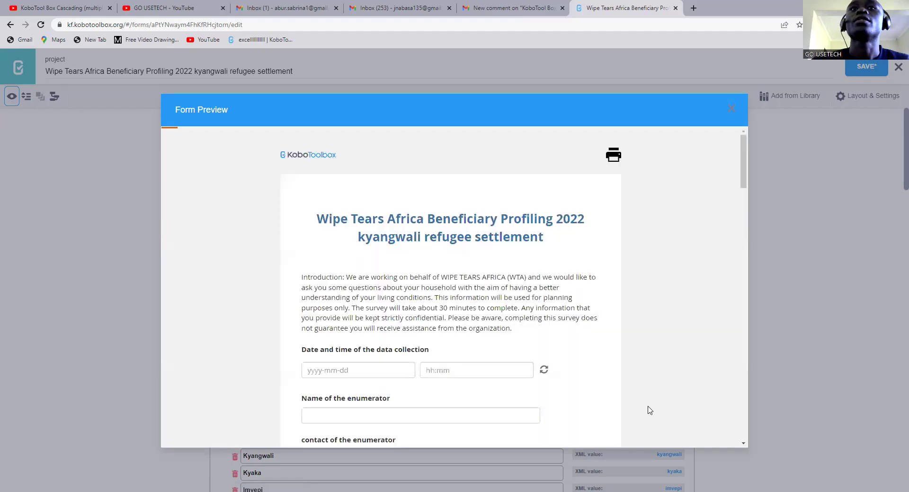
{"action": "left_click_drag", "start_coordinate": [539, 238], "coordinate": [291, 214]}
{"action": "left_click", "coordinate": [431, 252]}
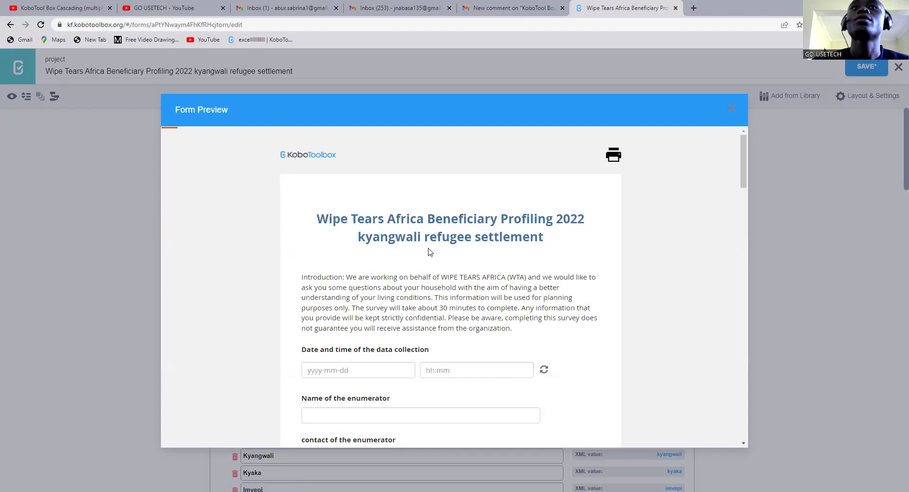
{"action": "left_click_drag", "start_coordinate": [302, 278], "coordinate": [530, 326]}
{"action": "left_click", "coordinate": [566, 338]}
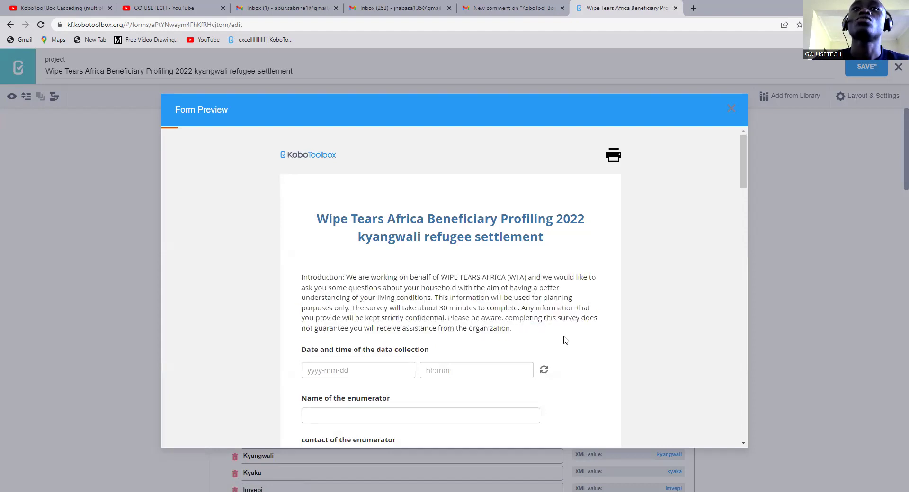
{"action": "left_click_drag", "start_coordinate": [560, 331], "coordinate": [307, 280]}
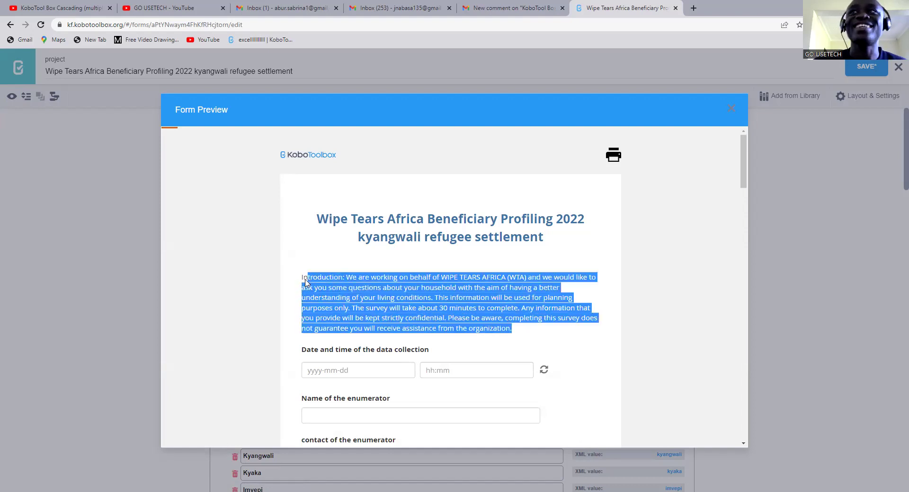
{"action": "left_click", "coordinate": [532, 318]}
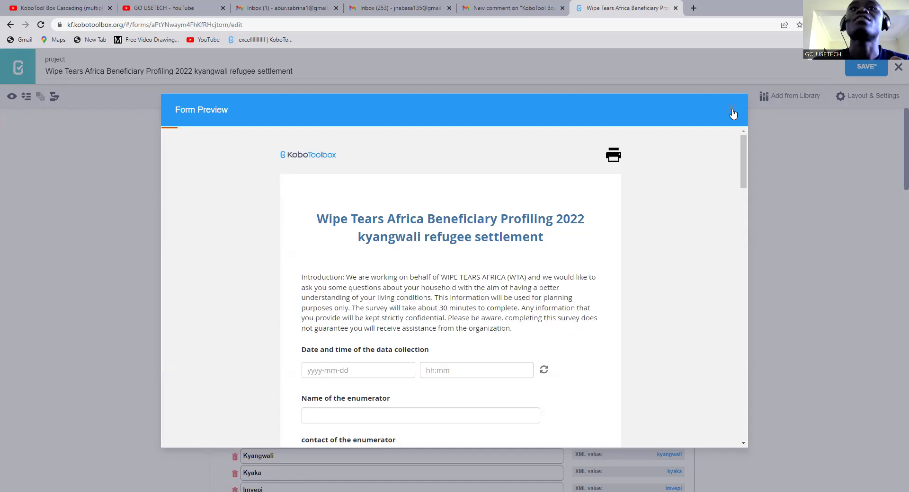
{"action": "left_click", "coordinate": [732, 113]}
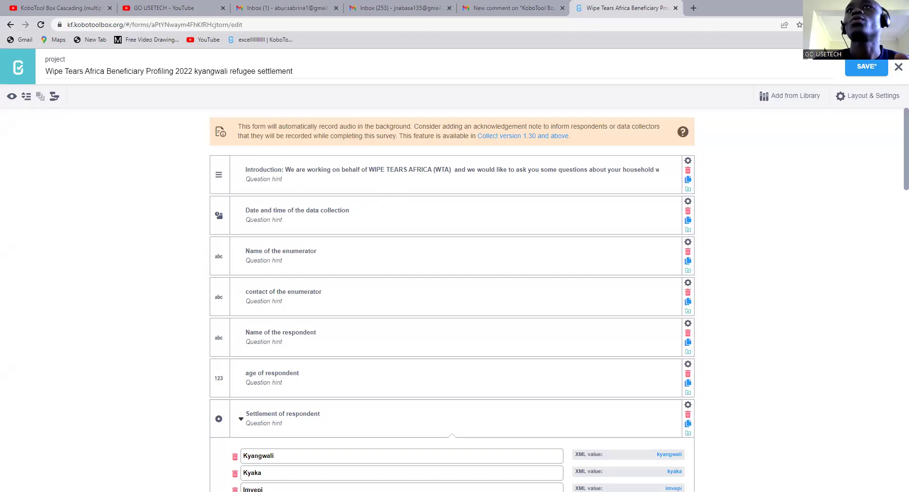
Reduce the browser window's size and cut the entire introduction text out of the first note's label.
{"action": "key", "text": "super+Down"}
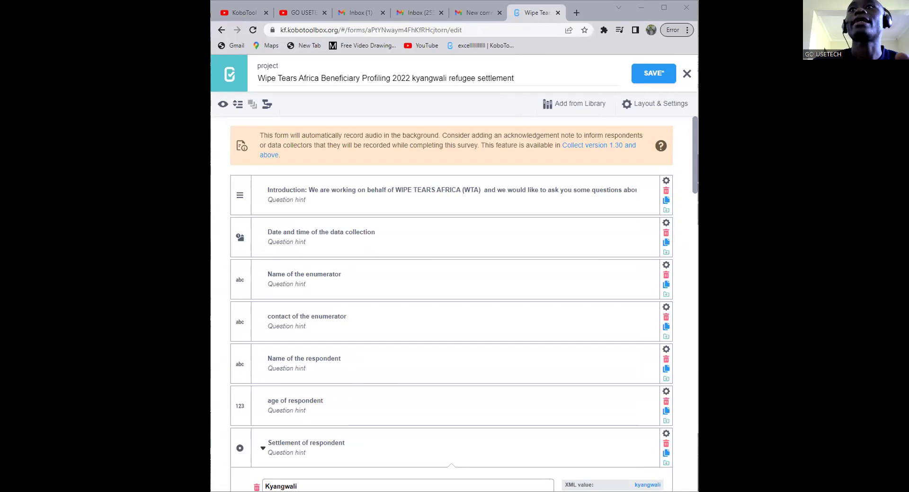
{"action": "left_click", "coordinate": [265, 188]}
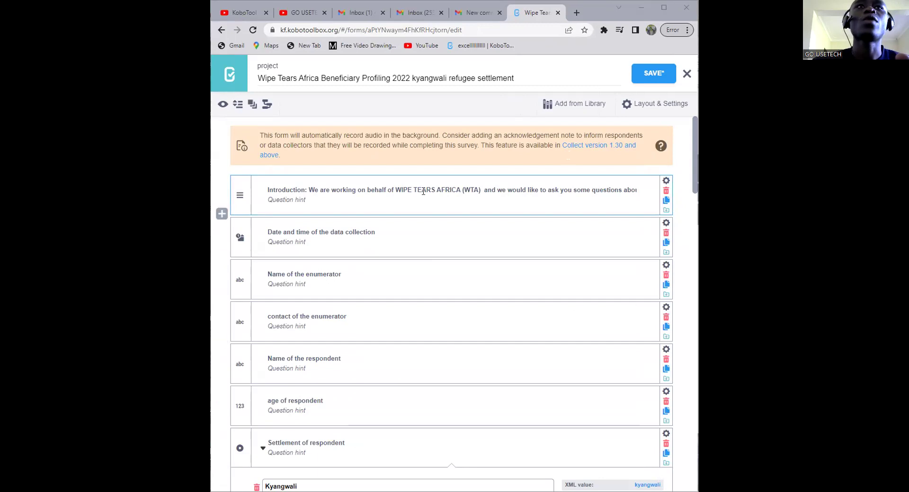
{"action": "left_click", "coordinate": [347, 192]}
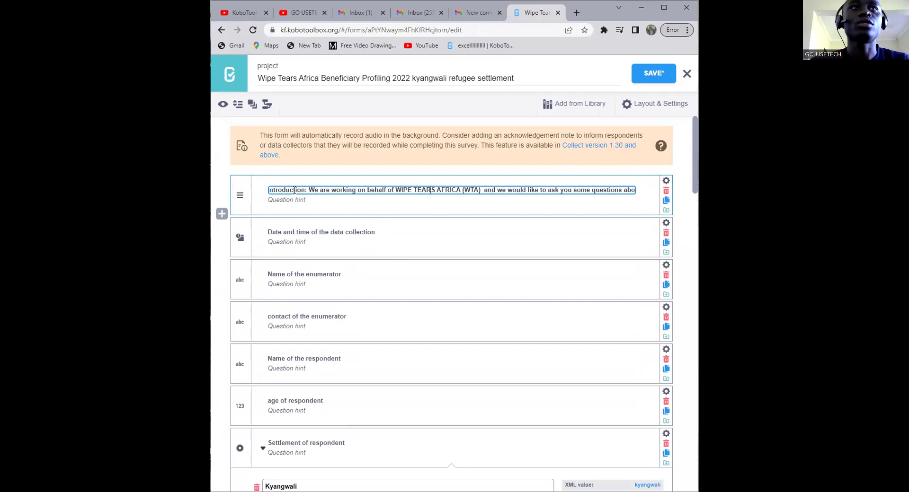
{"action": "key", "text": "ctrl+a"}
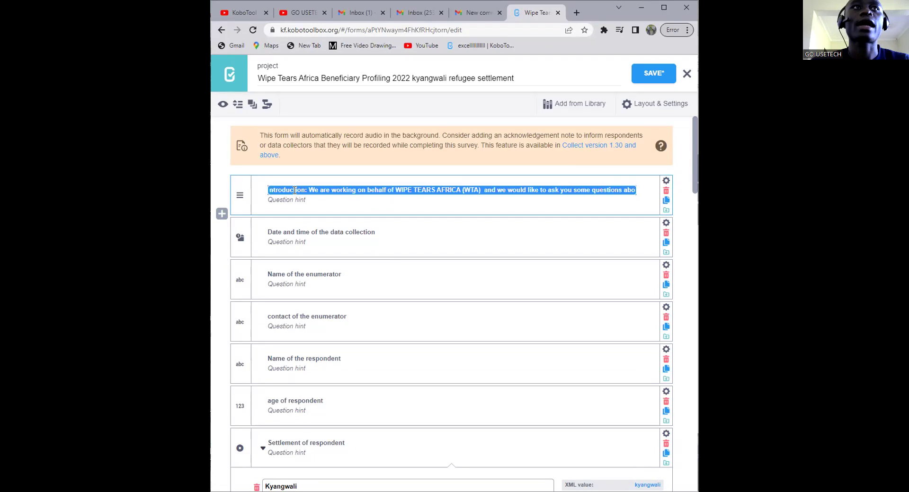
{"action": "key", "text": "BackSpace"}
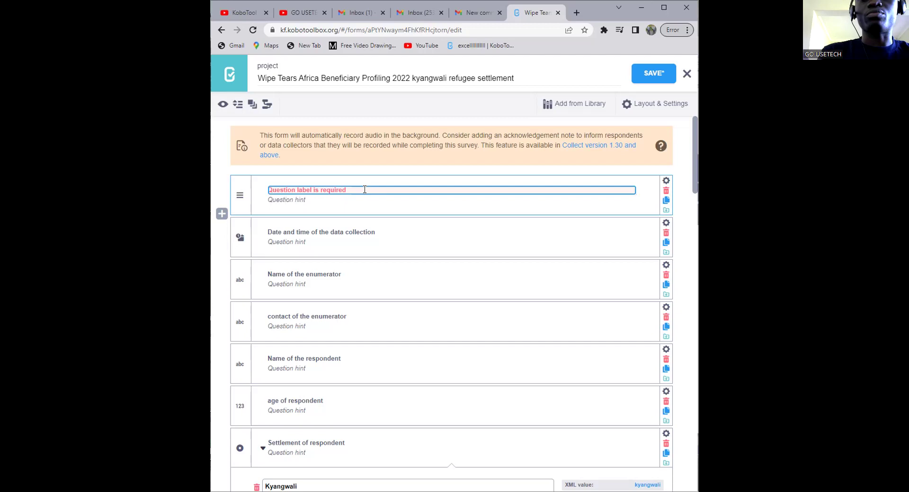
Enter the opening tag <span style="color:orange"> in the first note's empty label.
{"action": "type", "text": "c"}
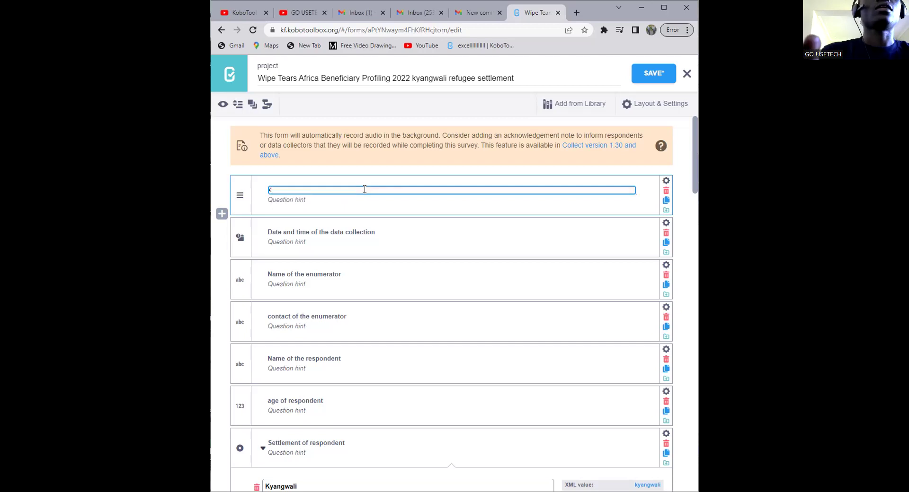
{"action": "type", "text": "span"}
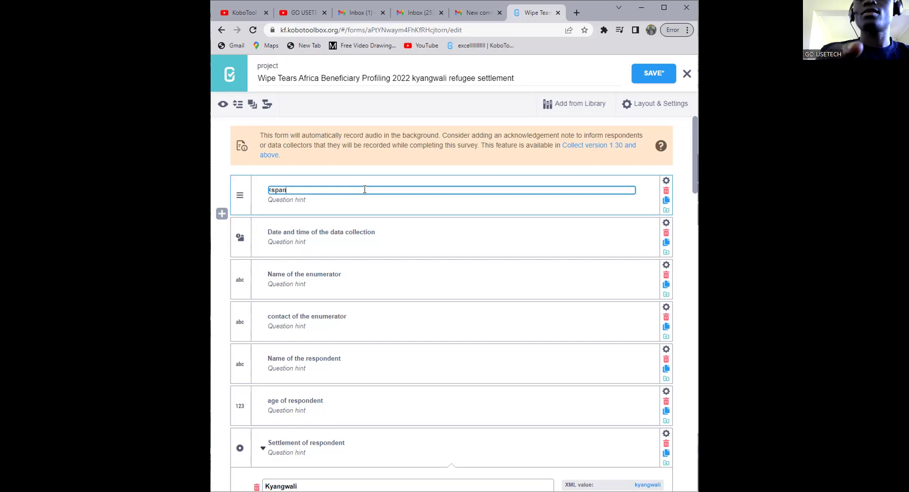
{"action": "type", "text": " style"}
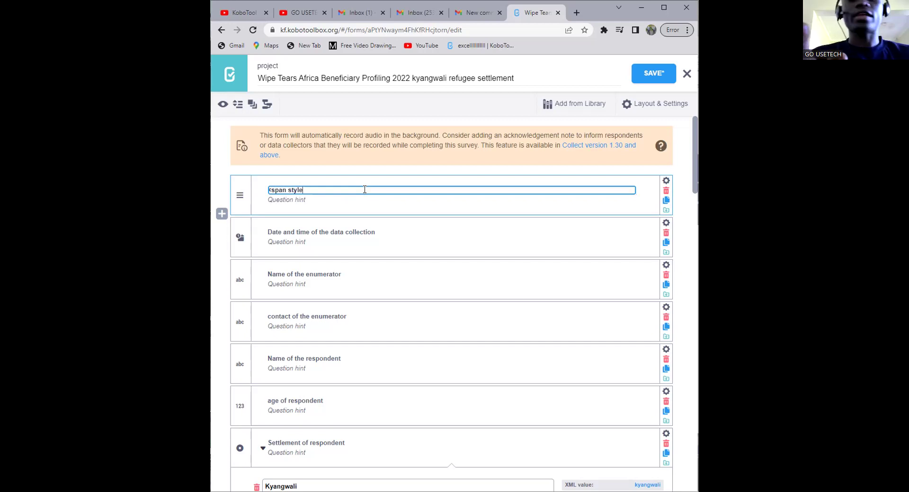
{"action": "type", "text": "="}
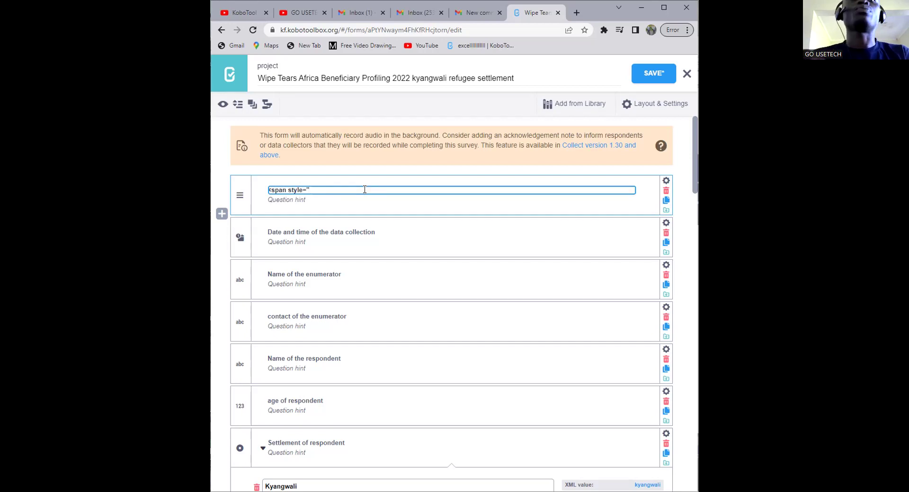
{"action": "type", "text": "color:"}
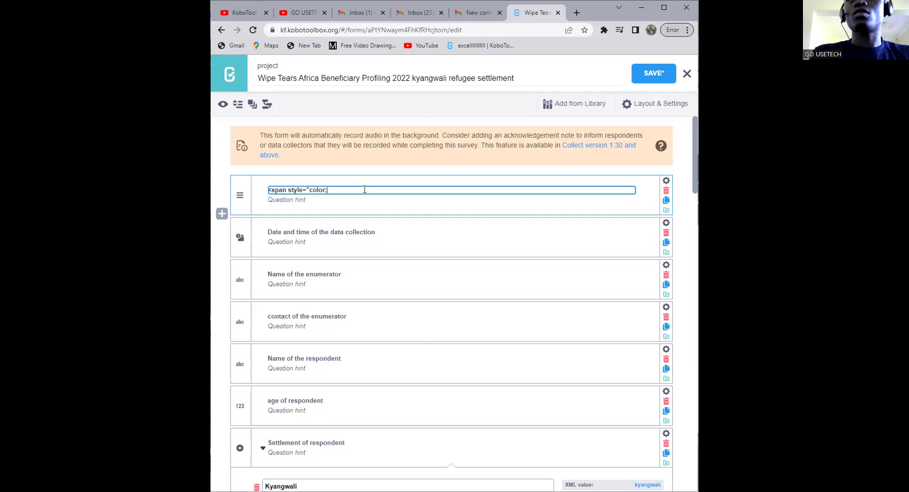
{"action": "key", "text": "BackSpace"}
{"action": "type", "text": ":"}
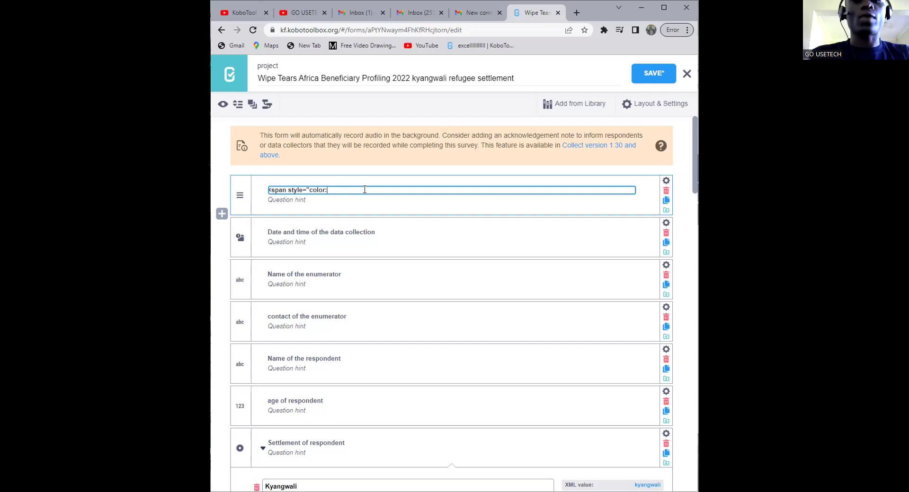
{"action": "type", "text": "ora"}
{"action": "type", "text": "nge\">"}
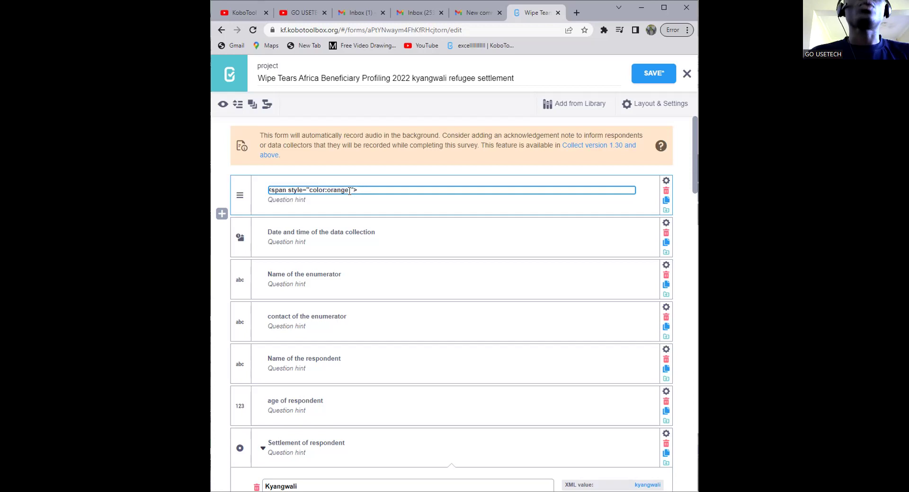
Complete the first note's label as <span style="color:orange;"> followed by the cut introduction text, a double quote and </span>.
{"action": "key", "text": "ctrl+v"}
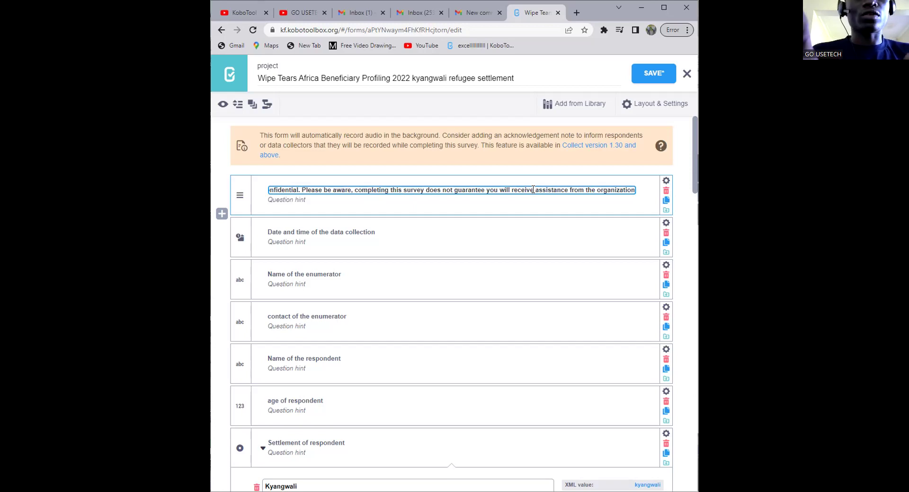
{"action": "type", "text": "'"}
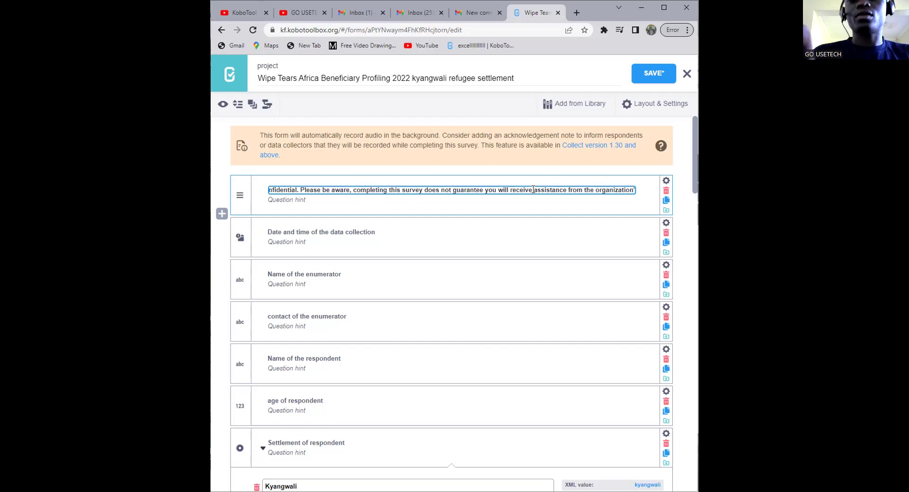
{"action": "type", "text": "'"}
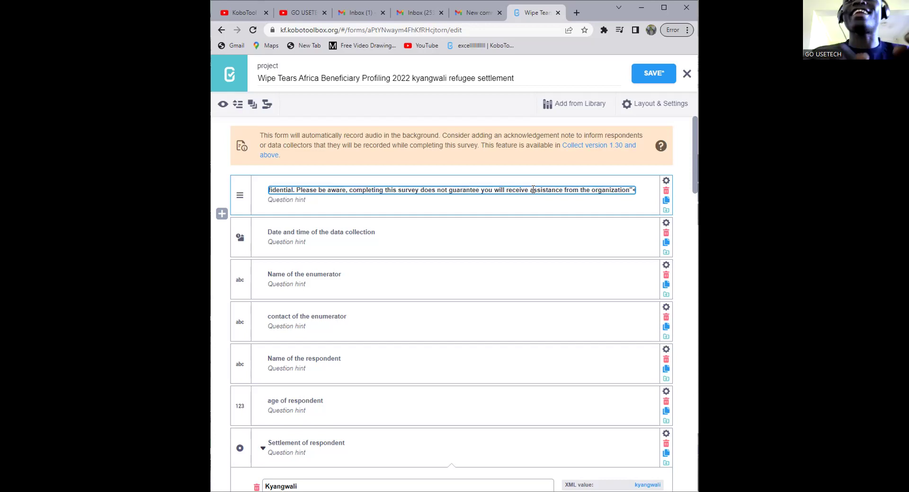
{"action": "key", "text": "End"}
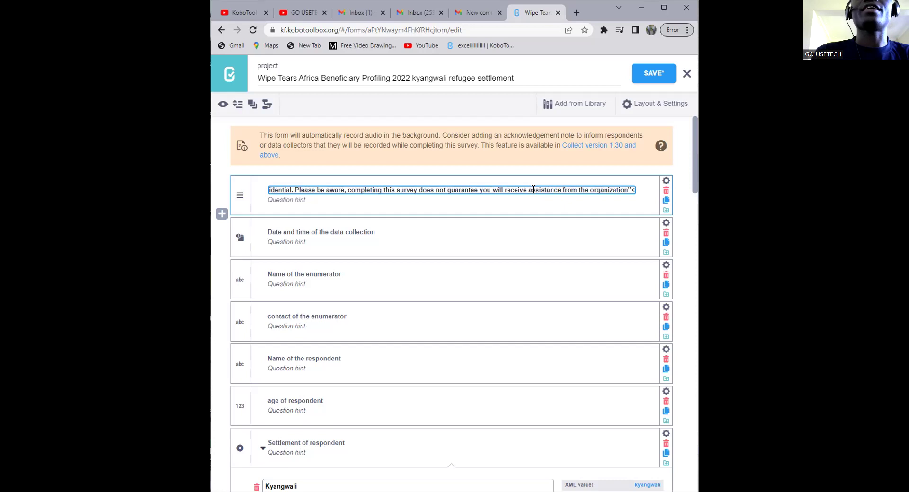
{"action": "type", "text": "/spaaaaa"}
{"action": "key", "text": "BackSpace"}
{"action": "key", "text": "BackSpace"}
{"action": "key", "text": "BackSpace"}
{"action": "key", "text": "BackSpace"}
{"action": "type", "text": "n"}
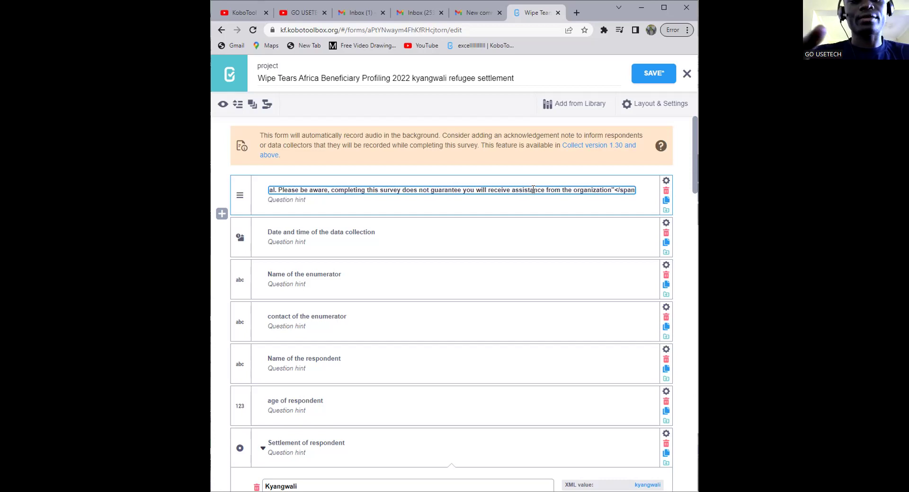
{"action": "key", "text": "Right"}
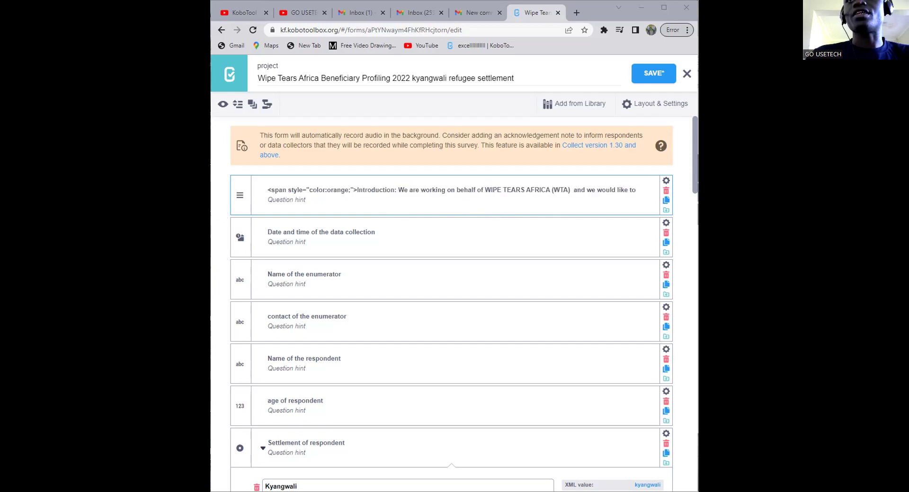
Replace the date and time question's label with the sample tag <span style="color:orange;"> "introduction"</span>.
{"action": "left_click", "coordinate": [377, 227]}
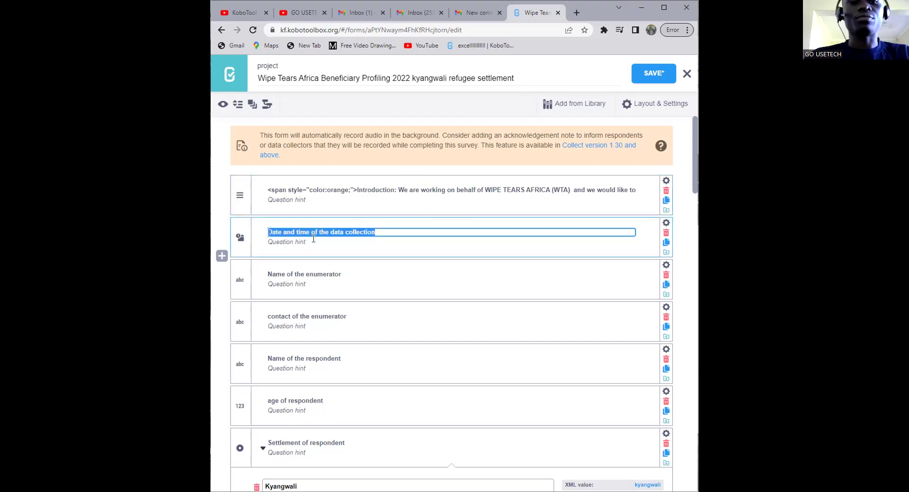
{"action": "type", "text": "<span style=\"color:orange;\"> \"introduction\"</span>"}
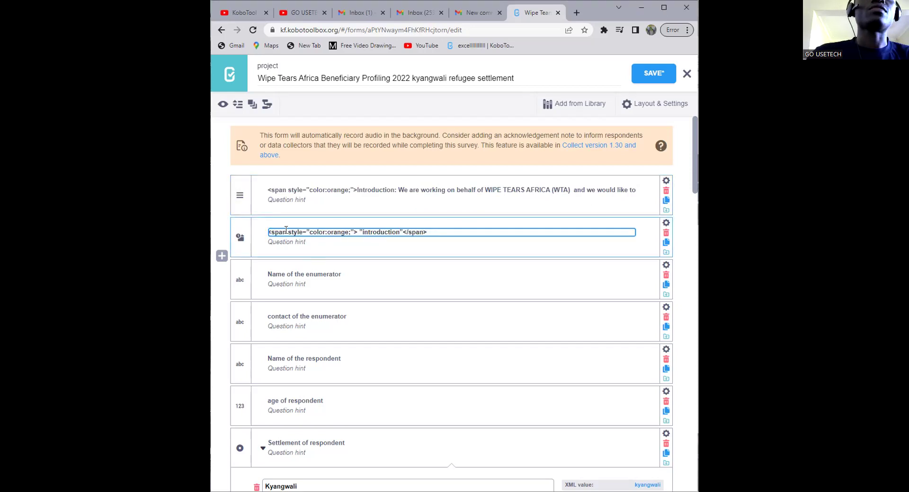
{"action": "left_click", "coordinate": [268, 232]}
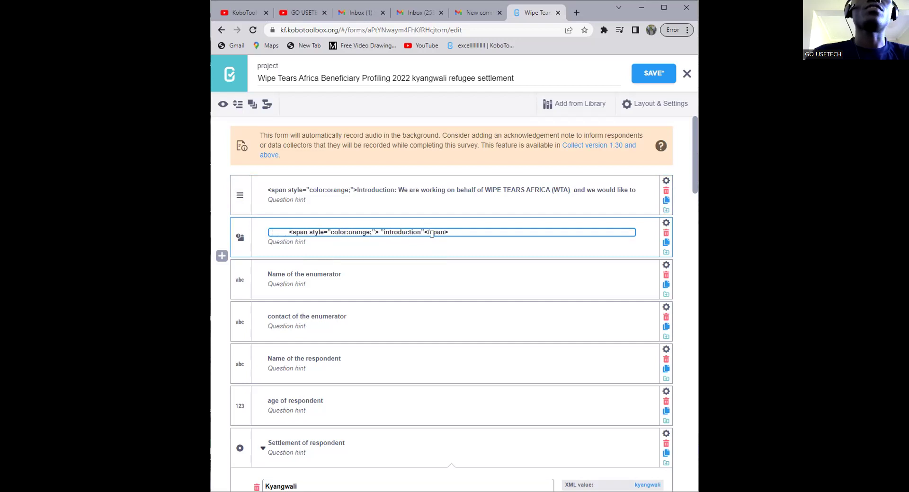
{"action": "left_click_drag", "start_coordinate": [421, 233], "coordinate": [385, 228]}
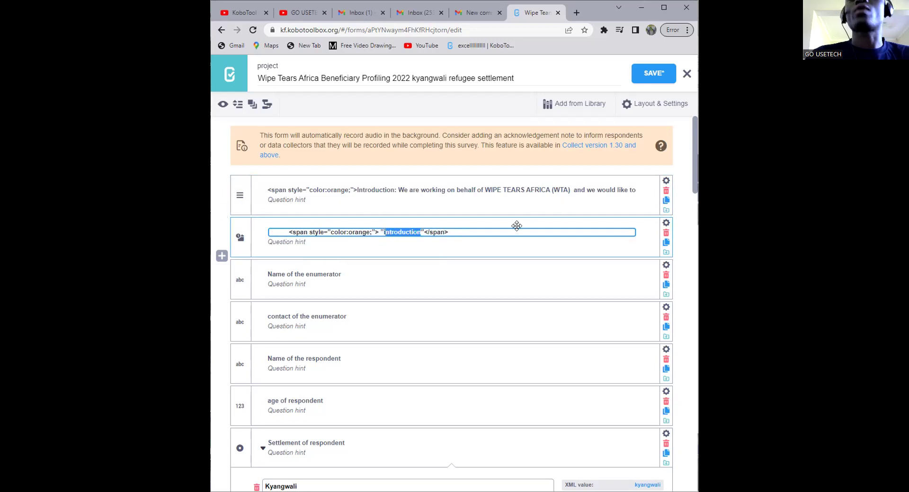
{"action": "left_click_drag", "start_coordinate": [459, 232], "coordinate": [284, 232]}
{"action": "left_click", "coordinate": [457, 230]}
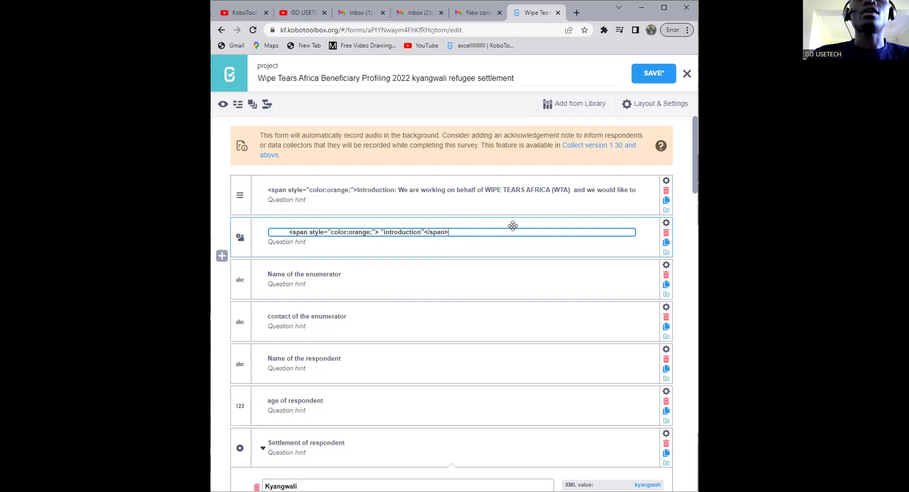
Enlarge the page, maximize the browser window and examine the sample tag's colour value, quoted text and closing span.
{"action": "key", "text": "ctrl+plus"}
{"action": "key", "text": "ctrl+plus"}
{"action": "key", "text": "ctrl+plus"}
{"action": "key", "text": "ctrl+plus"}
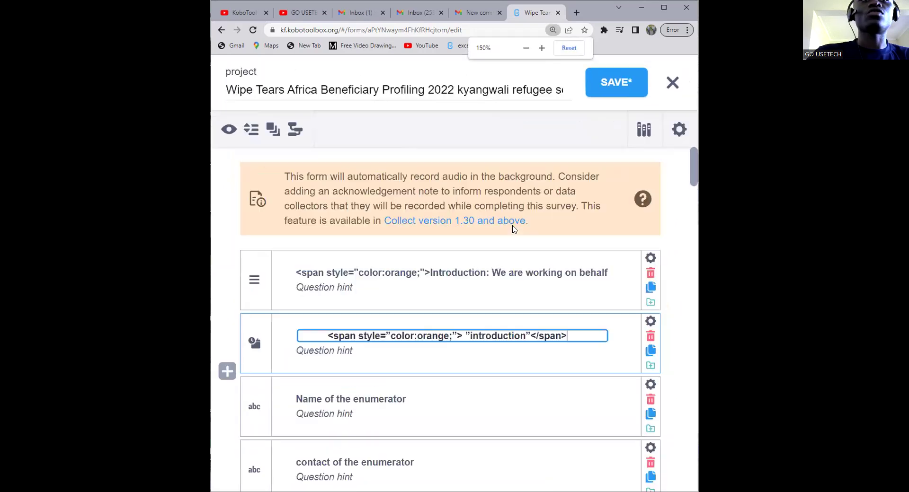
{"action": "scroll", "coordinate": [513, 227], "scroll_direction": "down", "scroll_amount": 3}
{"action": "scroll", "coordinate": [458, 194], "scroll_direction": "up", "scroll_amount": 2}
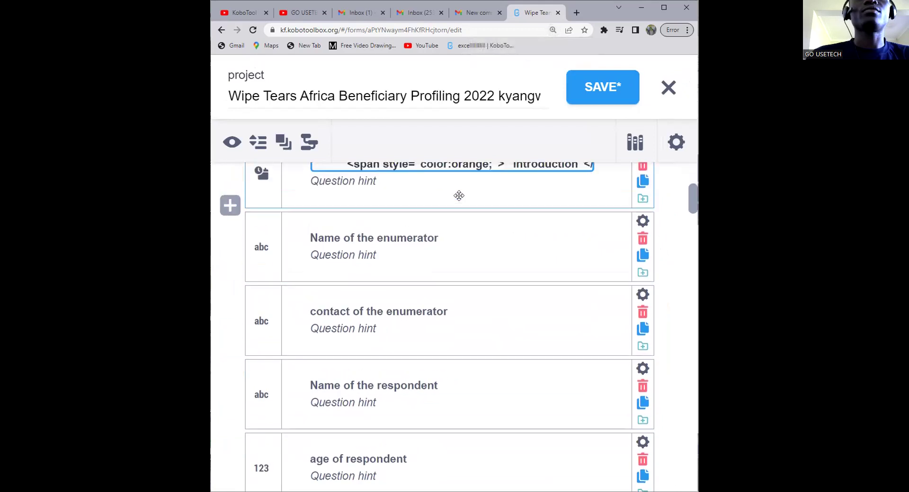
{"action": "left_click", "coordinate": [662, 8]}
{"action": "left_click_drag", "start_coordinate": [420, 237], "coordinate": [401, 236]}
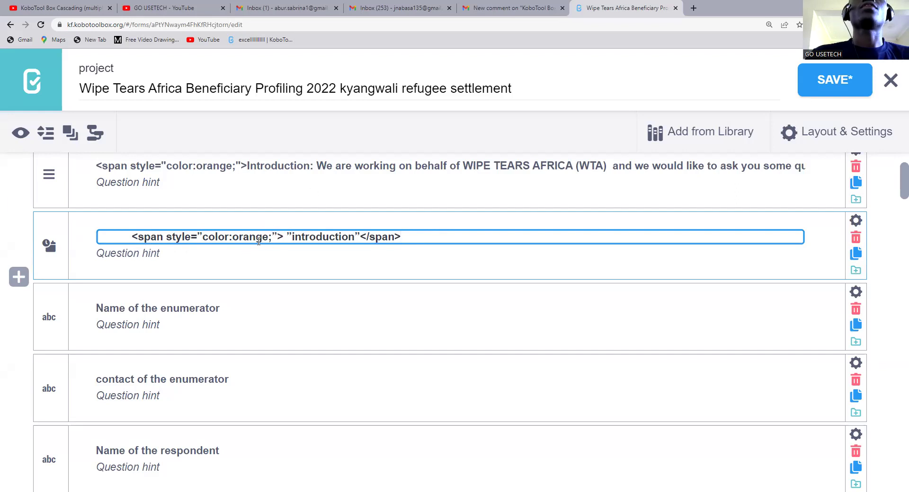
{"action": "left_click_drag", "start_coordinate": [272, 240], "coordinate": [276, 237]}
{"action": "left_click", "coordinate": [276, 235]}
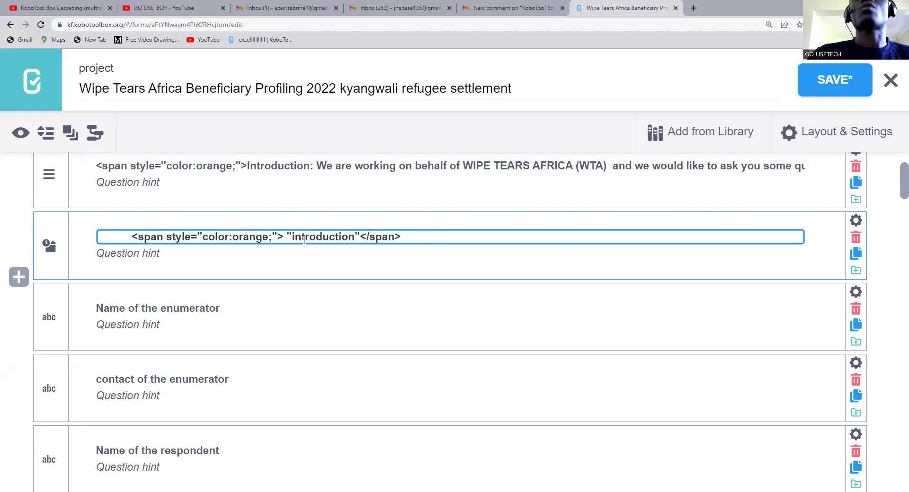
{"action": "left_click_drag", "start_coordinate": [301, 236], "coordinate": [348, 236]}
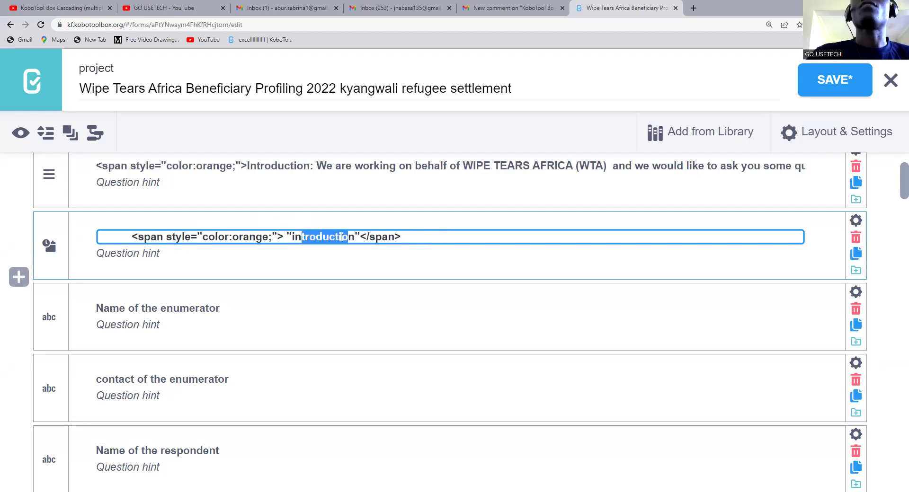
{"action": "left_click", "coordinate": [350, 235]}
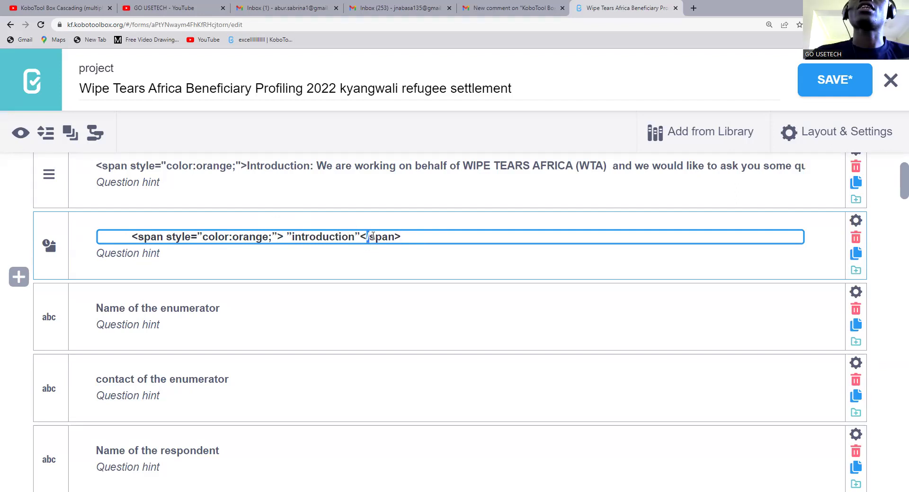
{"action": "left_click_drag", "start_coordinate": [375, 236], "coordinate": [98, 237]}
{"action": "left_click", "coordinate": [398, 235]}
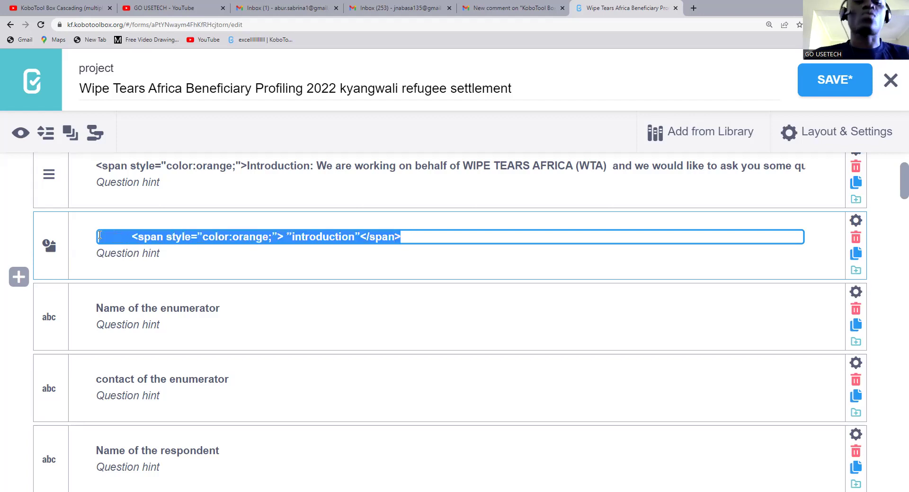
Delete the leading spaces before the sample span tag in the second question's label.
{"action": "key", "text": "Home"}
{"action": "key", "text": "Delete"}
{"action": "key", "text": "Delete"}
{"action": "key", "text": "Delete"}
{"action": "key", "text": "Delete"}
{"action": "key", "text": "Delete"}
{"action": "key", "text": "Delete"}
{"action": "key", "text": "Delete"}
{"action": "key", "text": "Delete"}
Undo the sample tag edits to restore the label "Date and time of the data collection".
{"action": "left_click", "coordinate": [240, 182]}
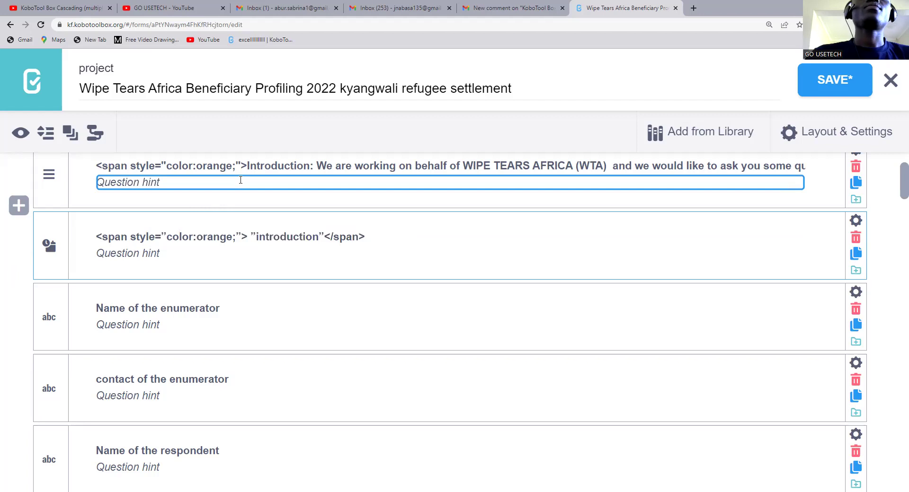
{"action": "left_click", "coordinate": [363, 232]}
{"action": "left_click_drag", "start_coordinate": [365, 237], "coordinate": [322, 238]}
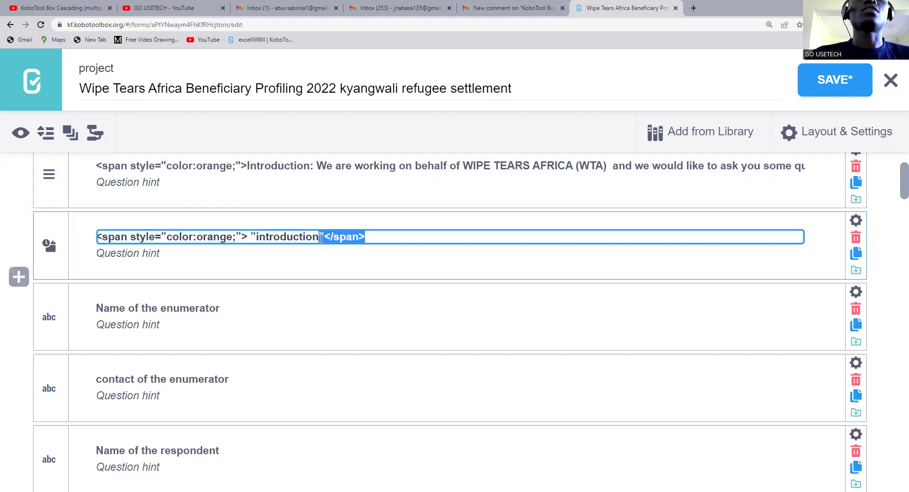
{"action": "key", "text": "ctrl+z"}
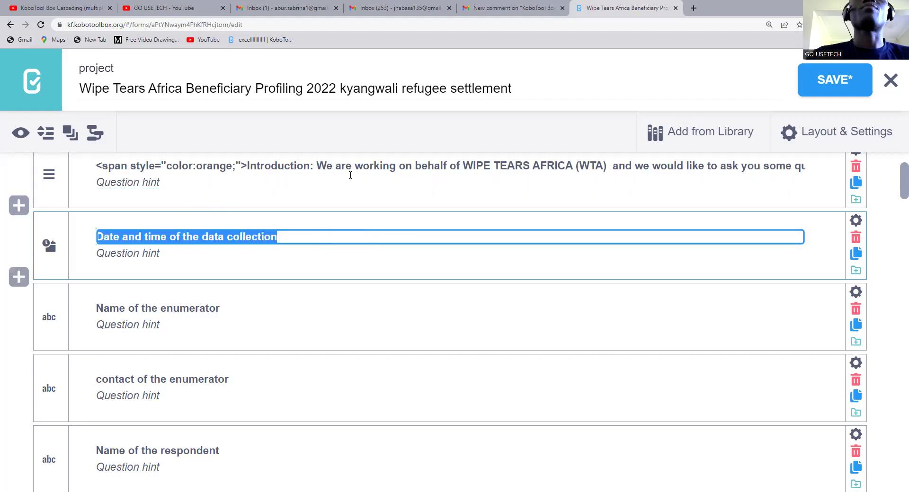
Check the first note's styled label and save the form.
{"action": "left_click", "coordinate": [350, 178]}
{"action": "left_click", "coordinate": [424, 166]}
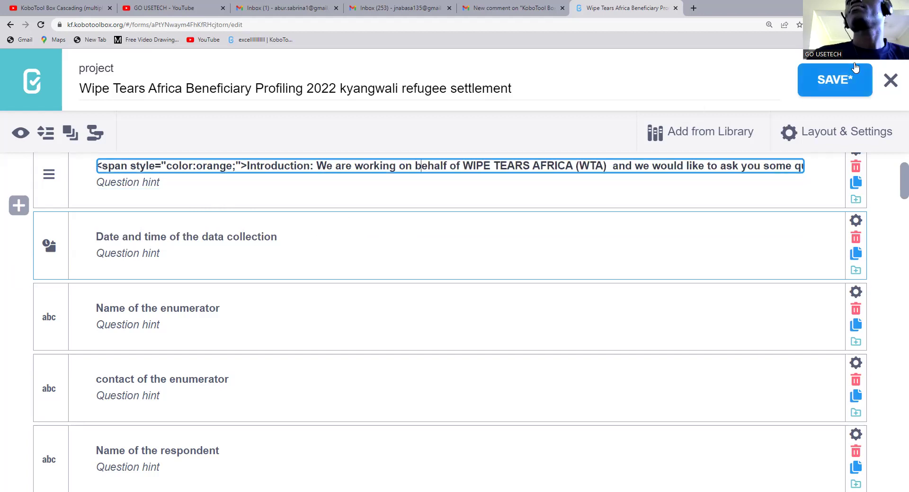
{"action": "left_click", "coordinate": [855, 68]}
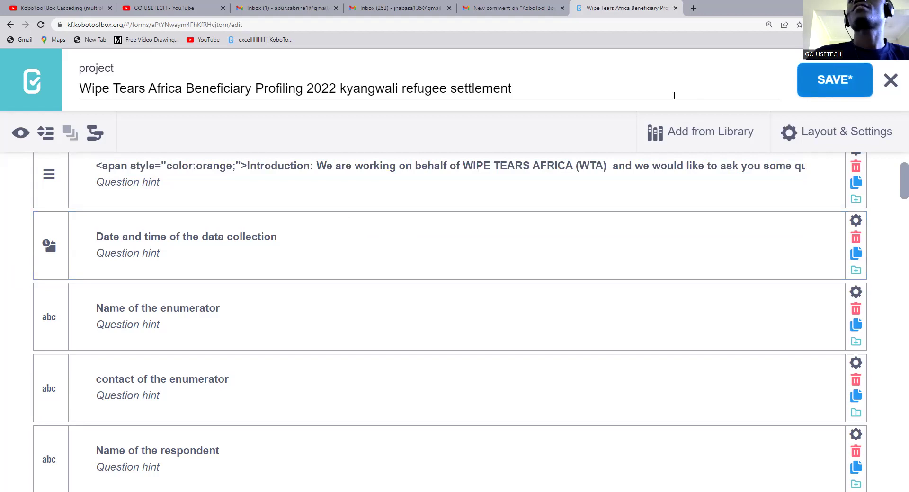
{"action": "left_click", "coordinate": [836, 81]}
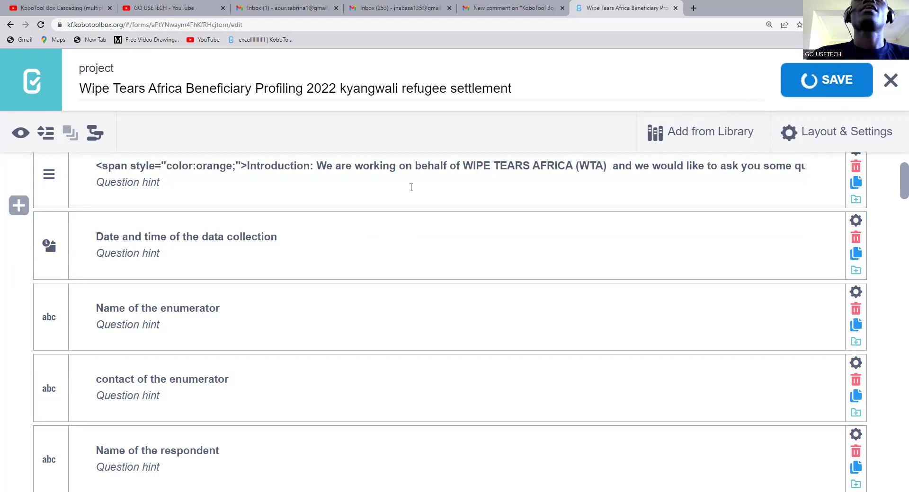
Preview the form to examine the introduction paragraph's font colour against the other questions, and close the preview.
{"action": "left_click", "coordinate": [22, 137]}
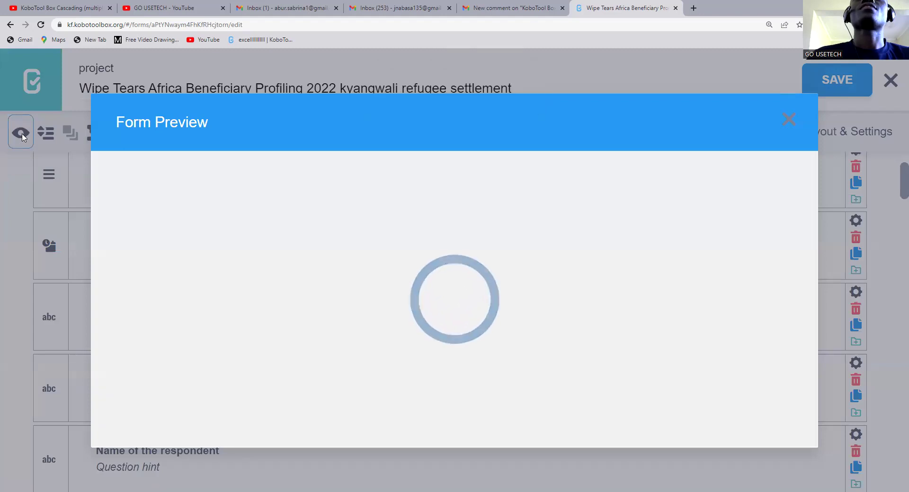
{"action": "scroll", "coordinate": [488, 274], "scroll_direction": "down", "scroll_amount": 4}
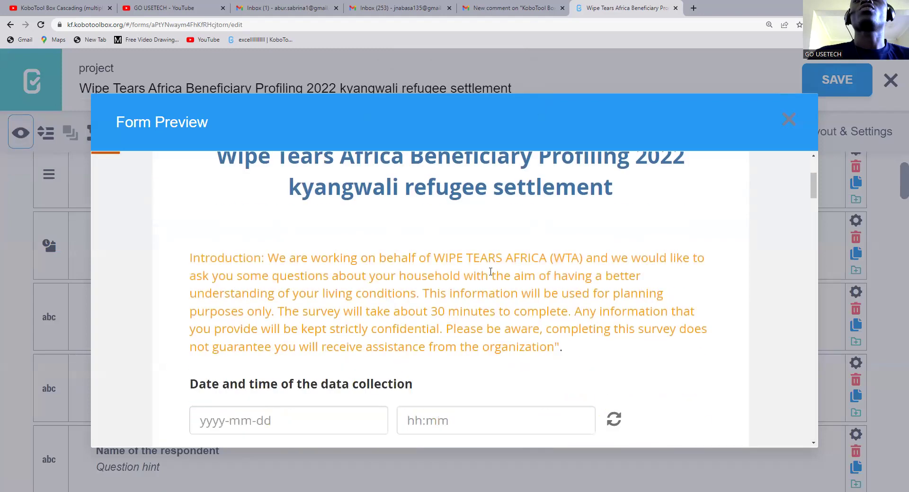
{"action": "scroll", "coordinate": [490, 274], "scroll_direction": "up", "scroll_amount": 3}
{"action": "scroll", "coordinate": [490, 273], "scroll_direction": "down", "scroll_amount": 3}
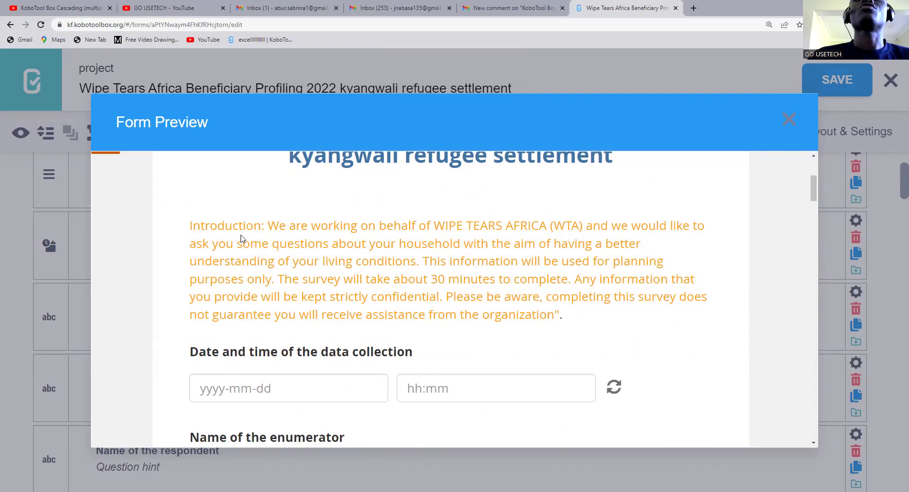
{"action": "left_click_drag", "start_coordinate": [578, 314], "coordinate": [188, 222]}
{"action": "left_click_drag", "start_coordinate": [194, 256], "coordinate": [582, 325]}
{"action": "scroll", "coordinate": [596, 311], "scroll_direction": "down", "scroll_amount": 6}
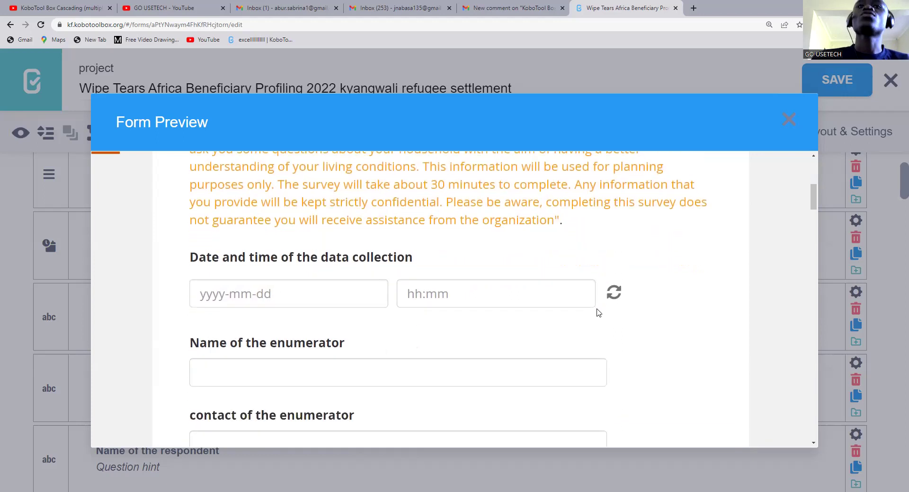
{"action": "scroll", "coordinate": [596, 312], "scroll_direction": "up", "scroll_amount": 8}
{"action": "scroll", "coordinate": [571, 361], "scroll_direction": "down", "scroll_amount": 3}
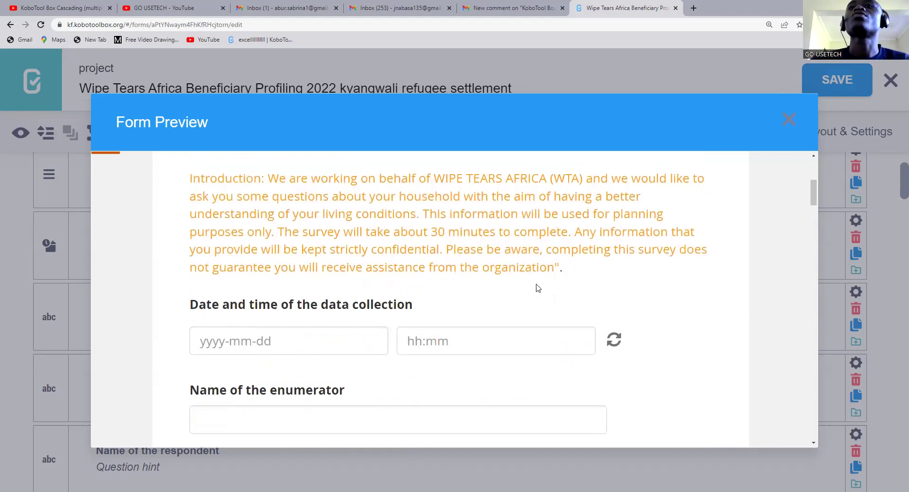
{"action": "left_click_drag", "start_coordinate": [571, 267], "coordinate": [188, 181]}
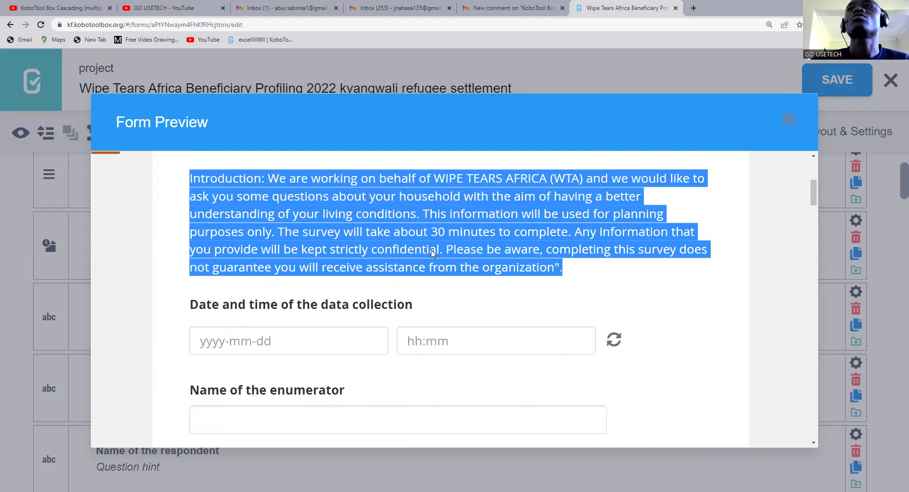
{"action": "left_click", "coordinate": [588, 276]}
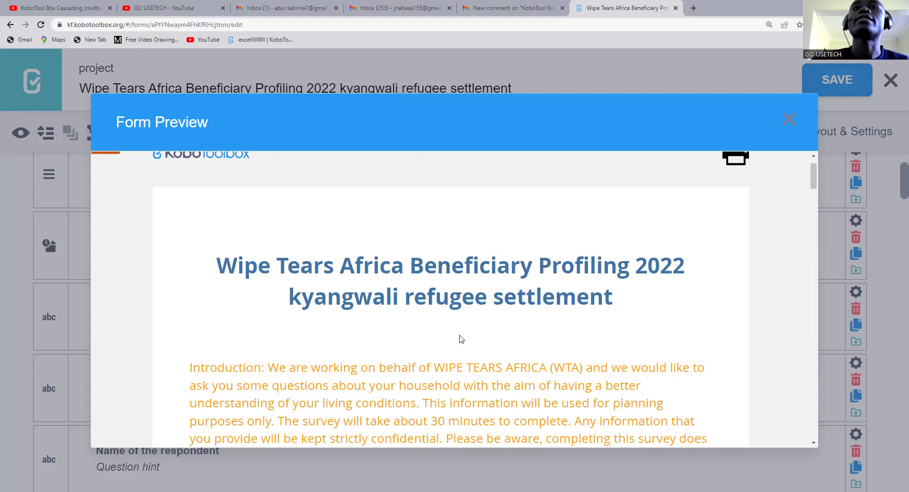
{"action": "left_click", "coordinate": [790, 114]}
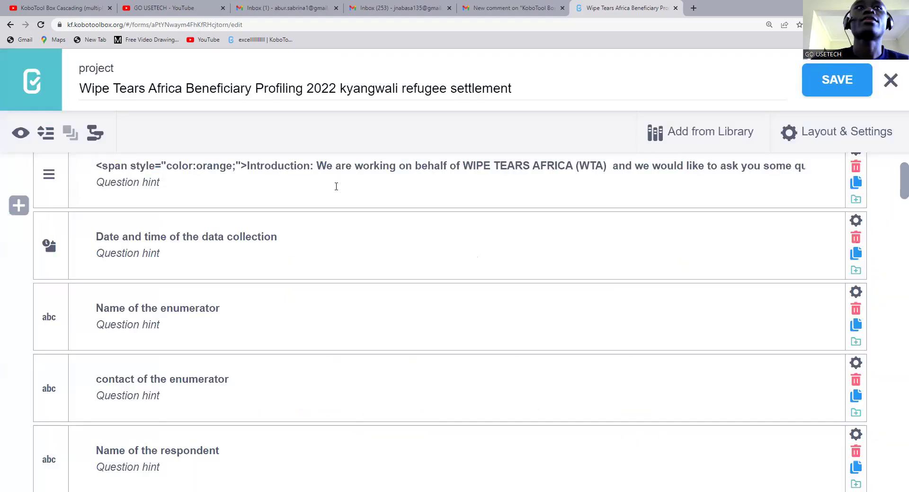
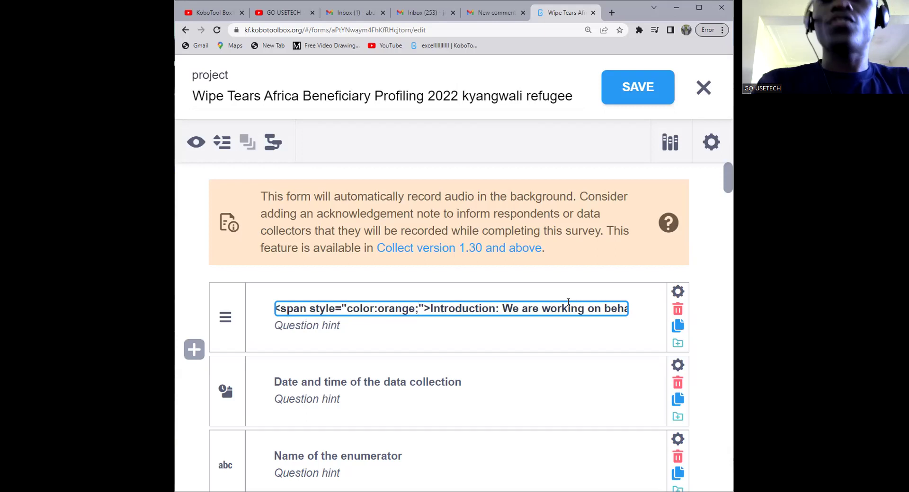
Add the property font-style:italic; after color:orange; in the introduction note's span style.
{"action": "type", "text": "font"}
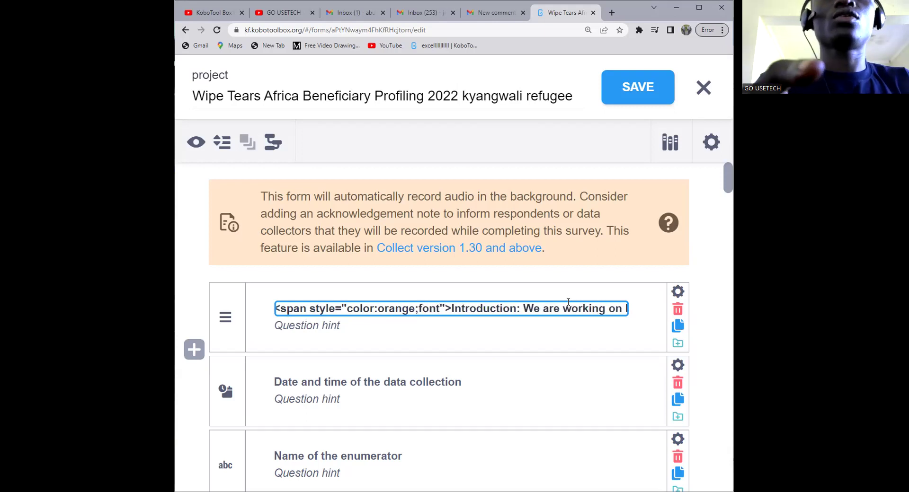
{"action": "type", "text": "_"}
{"action": "key", "text": "BackSpace"}
{"action": "type", "text": "-"}
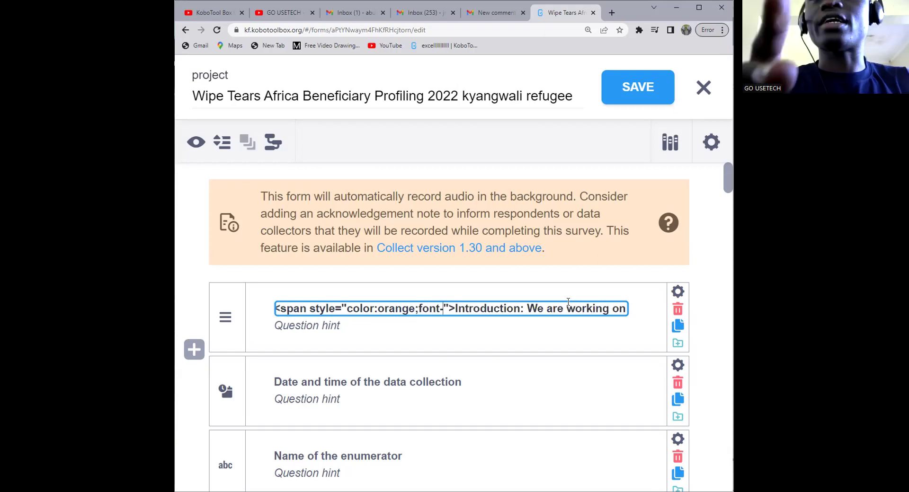
{"action": "type", "text": "sty"}
{"action": "key", "text": "BackSpace"}
{"action": "type", "text": "y"}
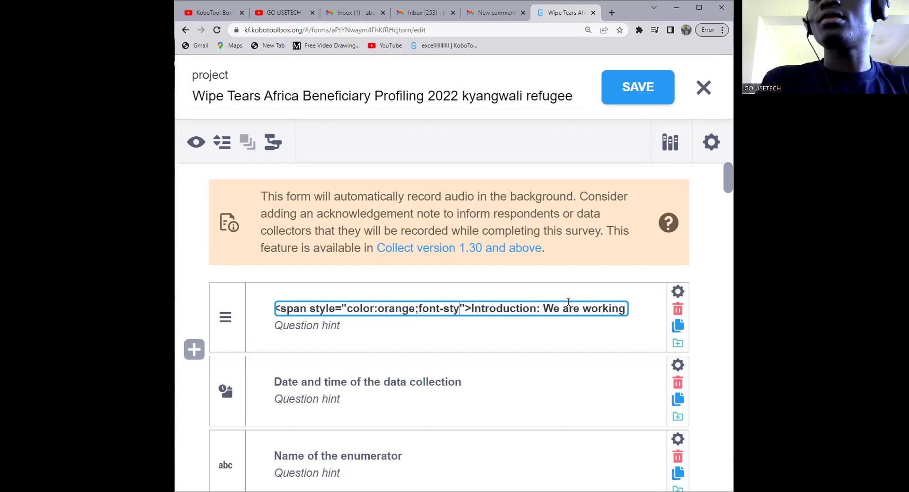
{"action": "type", "text": "le"}
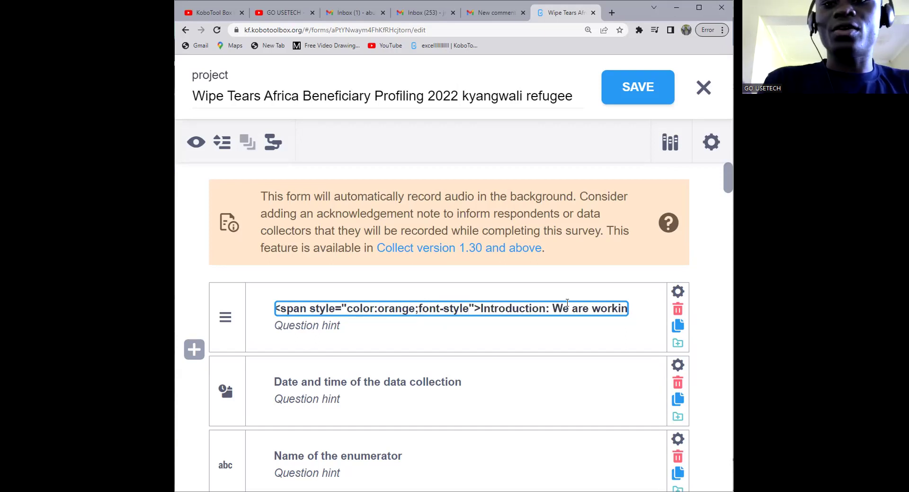
{"action": "type", "text": ":"}
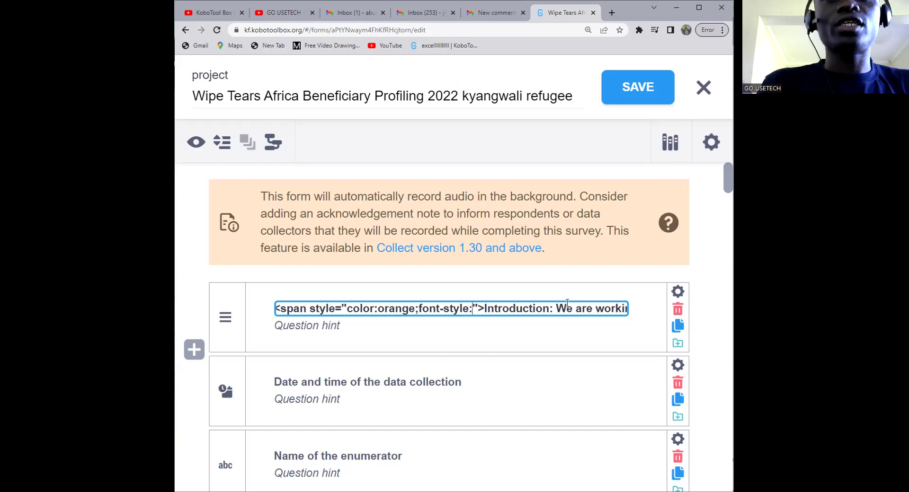
{"action": "type", "text": "i"}
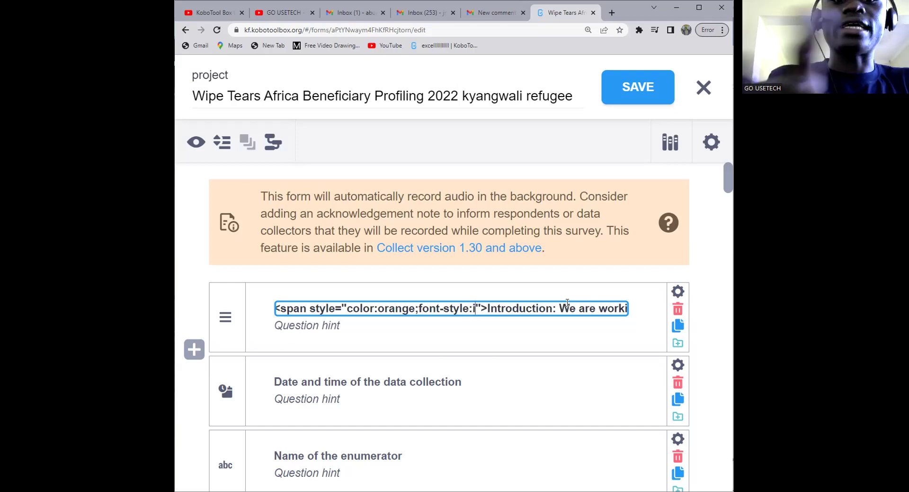
{"action": "type", "text": "talic"}
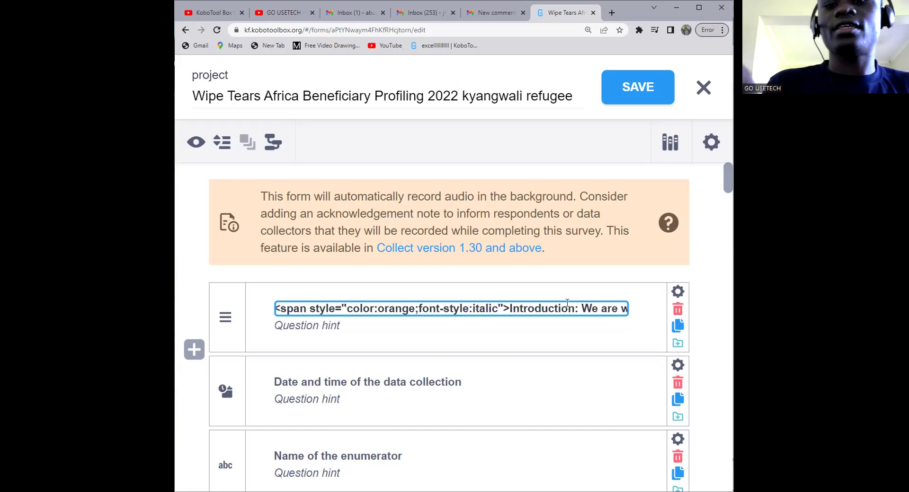
{"action": "type", "text": ";"}
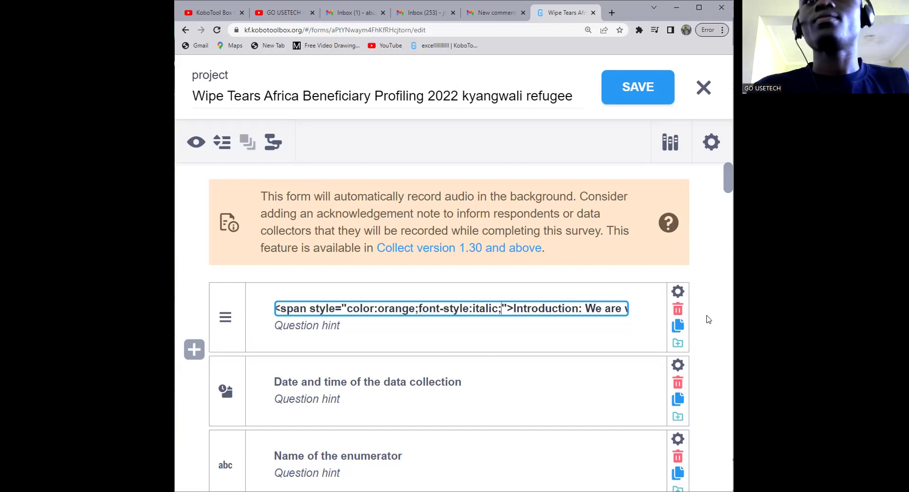
Insert an opening double quotation mark before "Introduction" in the first note's label and save the form.
{"action": "left_click", "coordinate": [505, 306]}
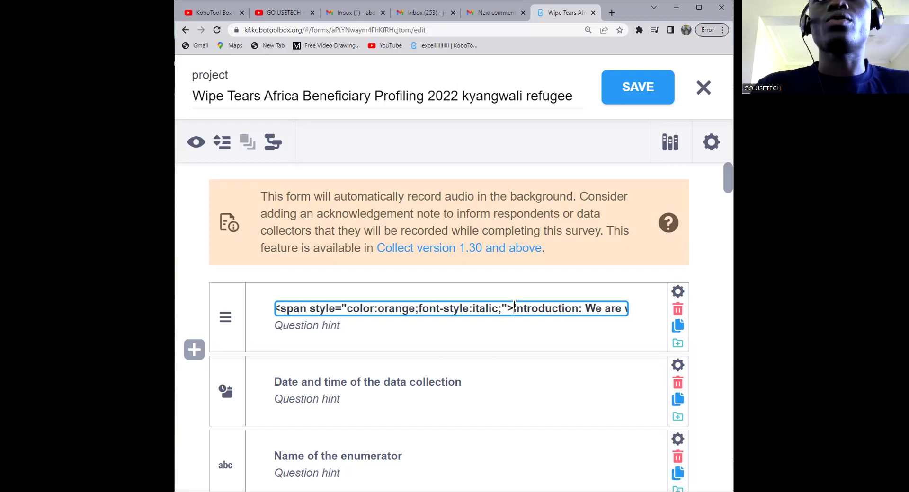
{"action": "type", "text": "\""}
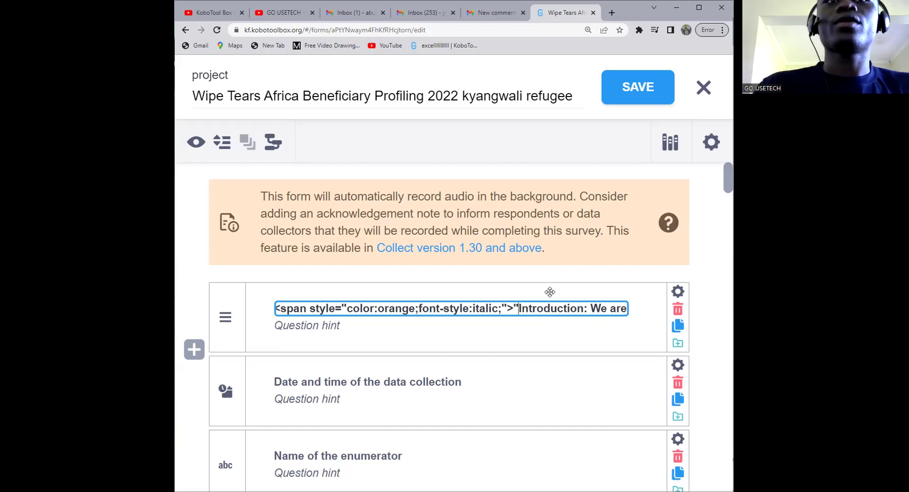
{"action": "left_click", "coordinate": [631, 97]}
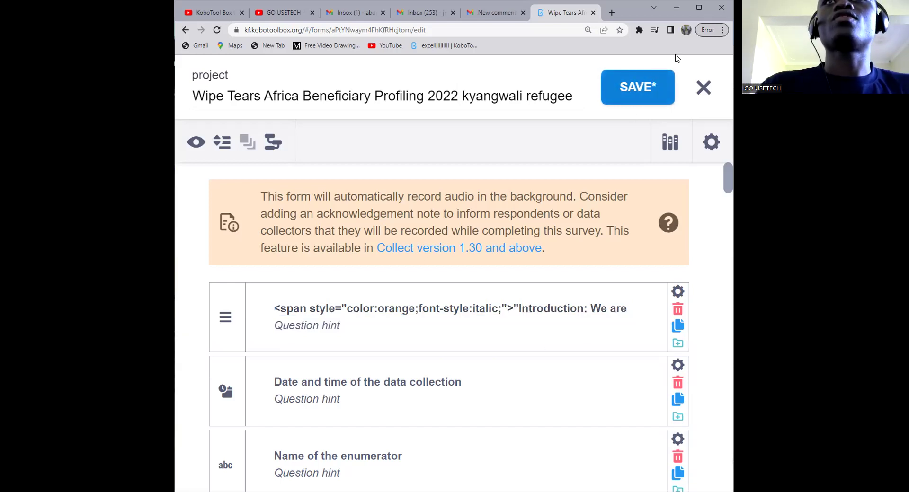
Preview the form to examine the introduction paragraph's colour and font style, and close the preview.
{"action": "left_click", "coordinate": [698, 8]}
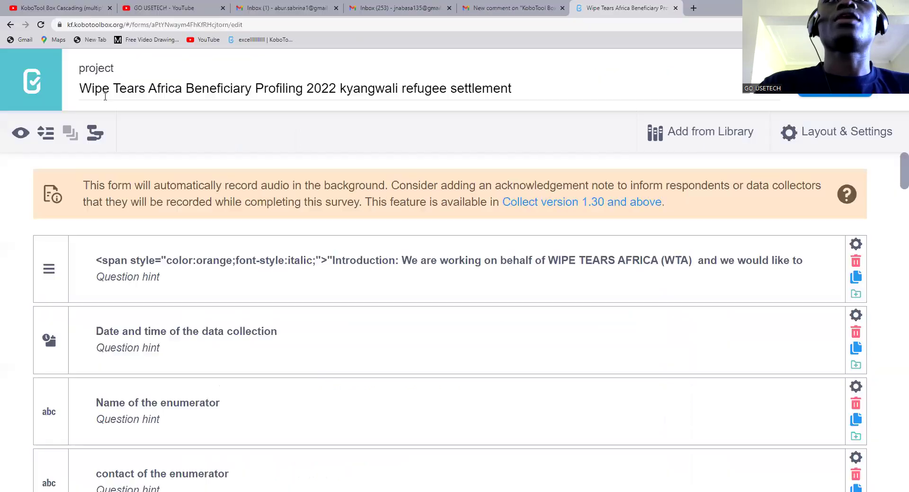
{"action": "left_click", "coordinate": [21, 134]}
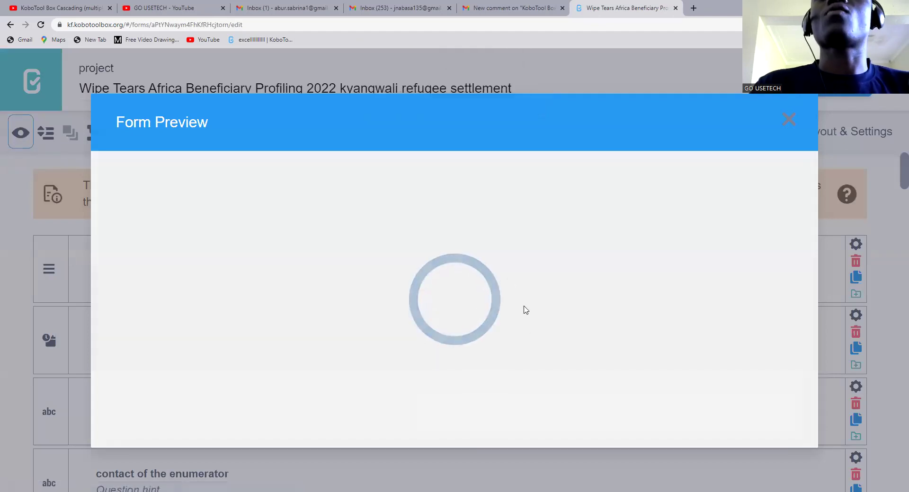
{"action": "scroll", "coordinate": [490, 327], "scroll_direction": "down", "scroll_amount": 4}
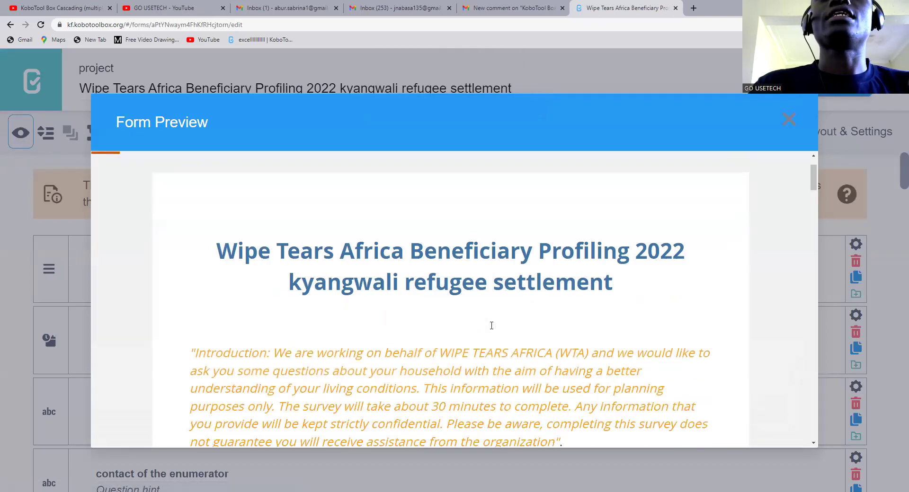
{"action": "left_click_drag", "start_coordinate": [574, 320], "coordinate": [184, 242]}
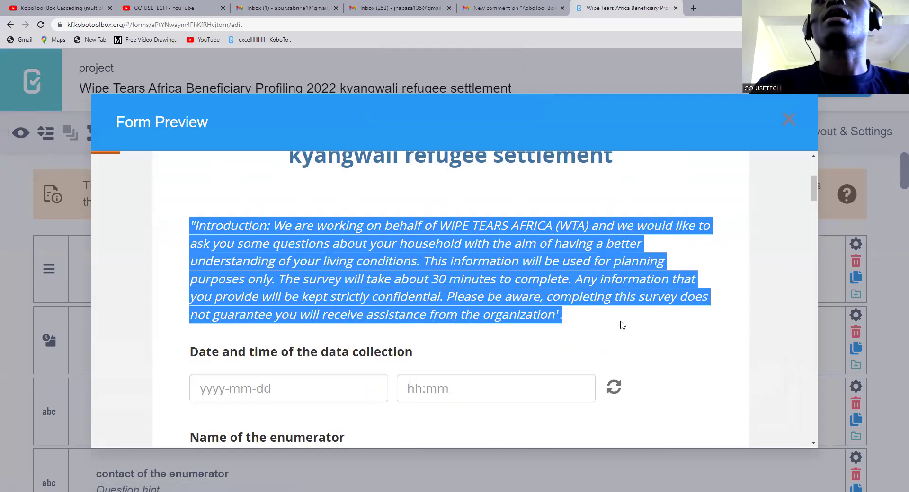
{"action": "left_click", "coordinate": [595, 326]}
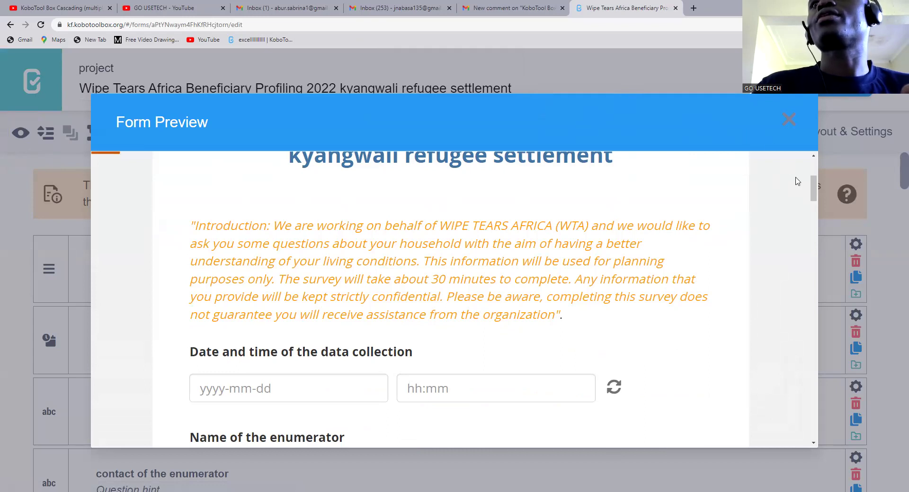
{"action": "left_click", "coordinate": [787, 120]}
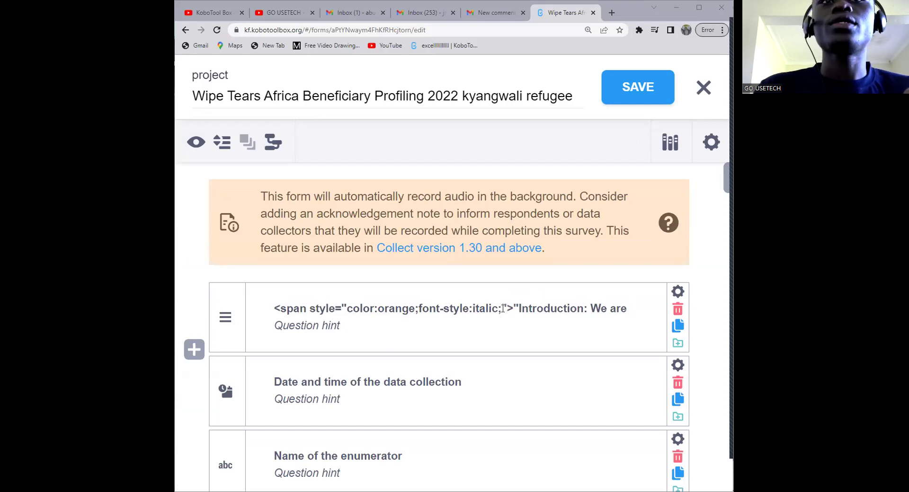
Add the property name font-family: after font-style:italic; in the introduction note's span style.
{"action": "left_click", "coordinate": [519, 306]}
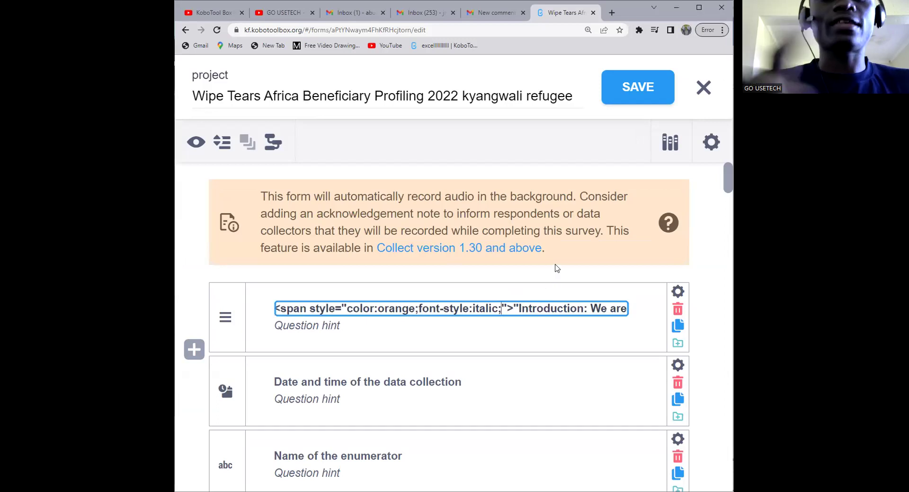
{"action": "type", "text": "fo"}
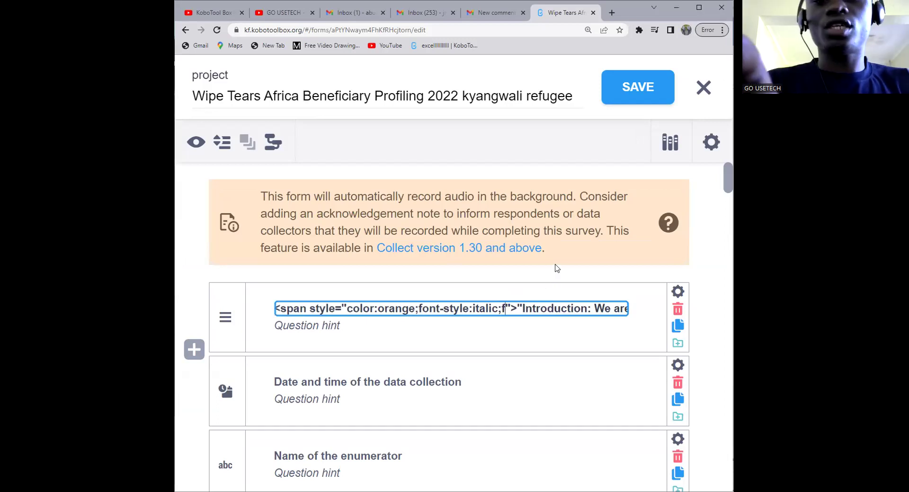
{"action": "type", "text": "nt"}
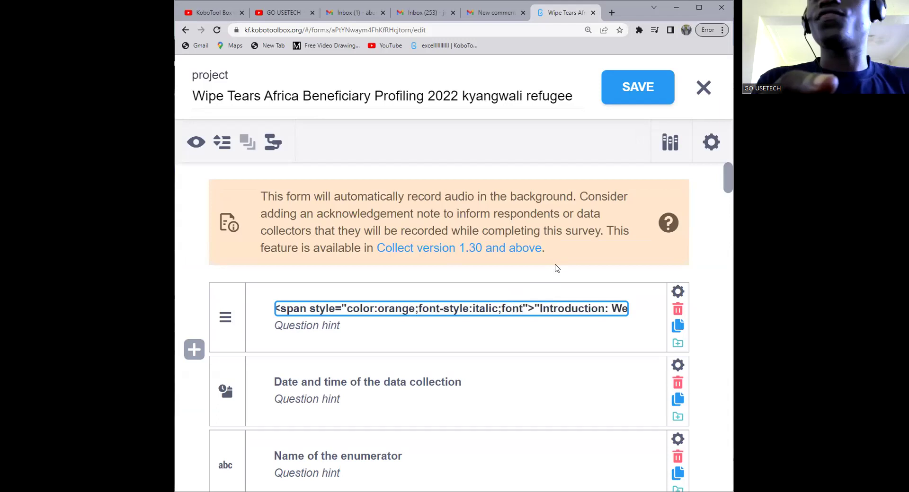
{"action": "type", "text": "-"}
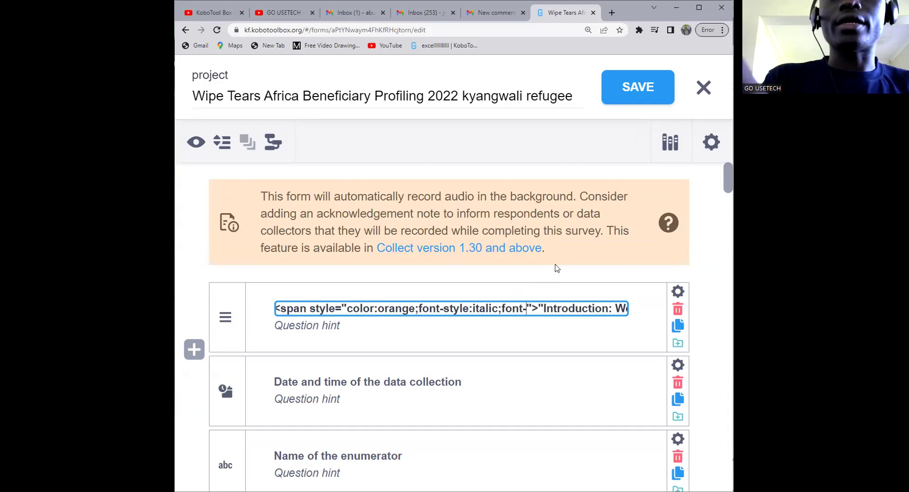
{"action": "type", "text": "family"}
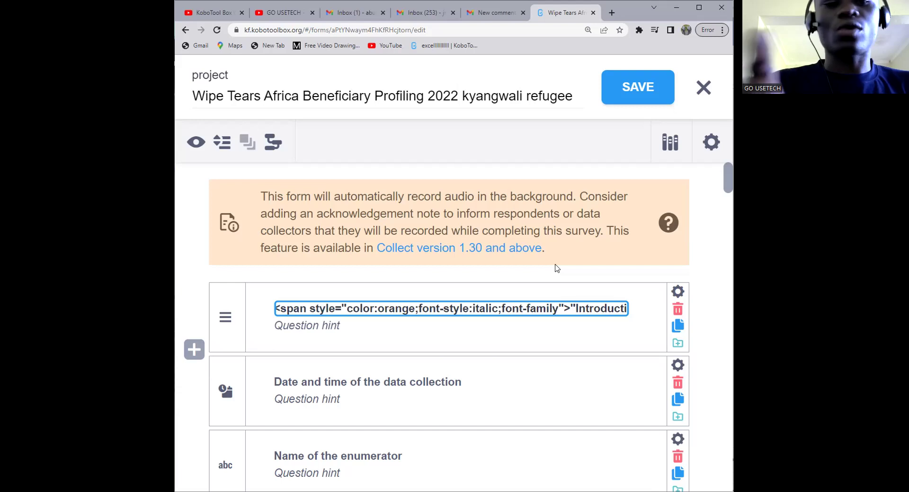
{"action": "type", "text": ":"}
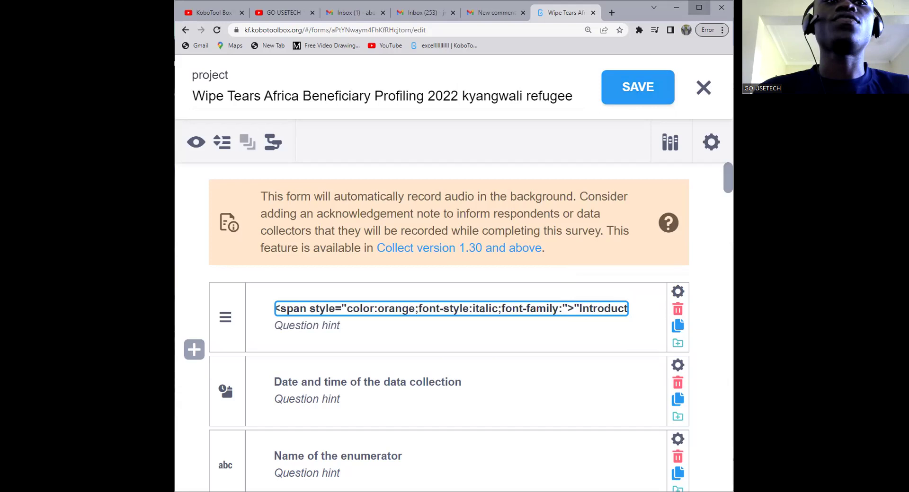
Switch to the blank Excel workbook, dismiss the Office activation wizard, and select cell K20.
{"action": "left_click", "coordinate": [698, 6]}
{"action": "key", "text": "Escape"}
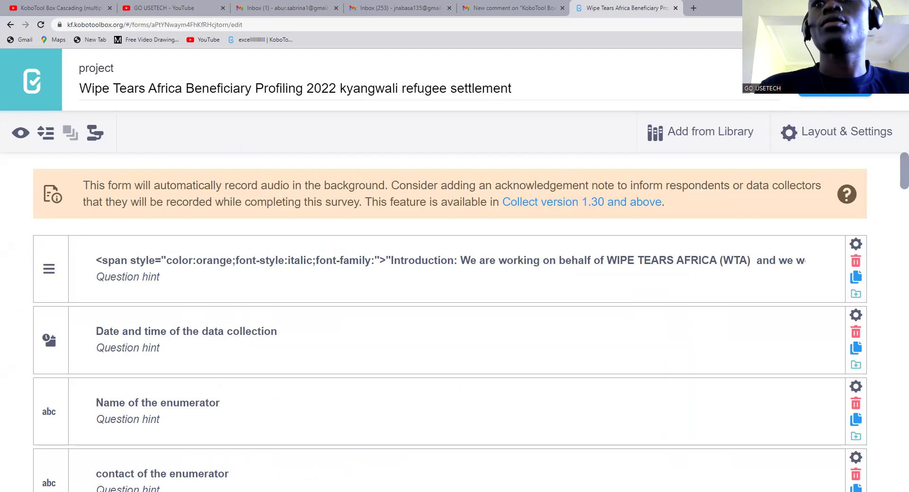
{"action": "key", "text": "alt+Tab"}
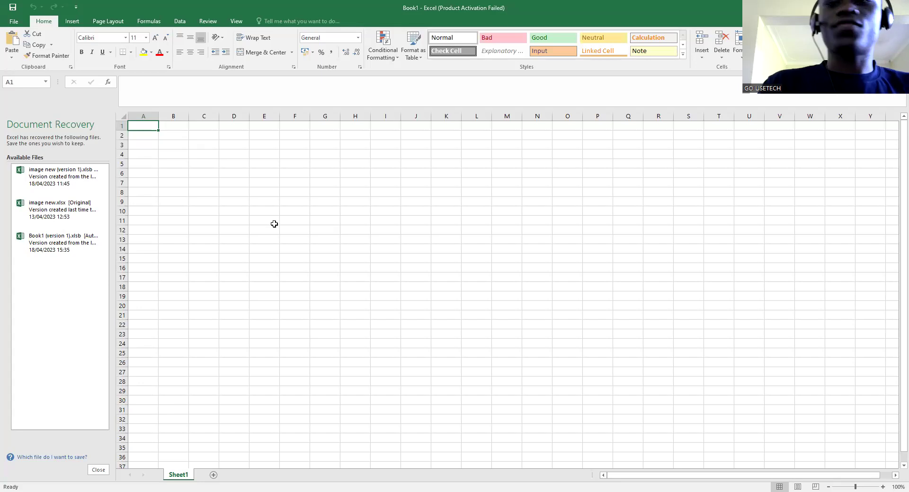
{"action": "left_click", "coordinate": [562, 144]}
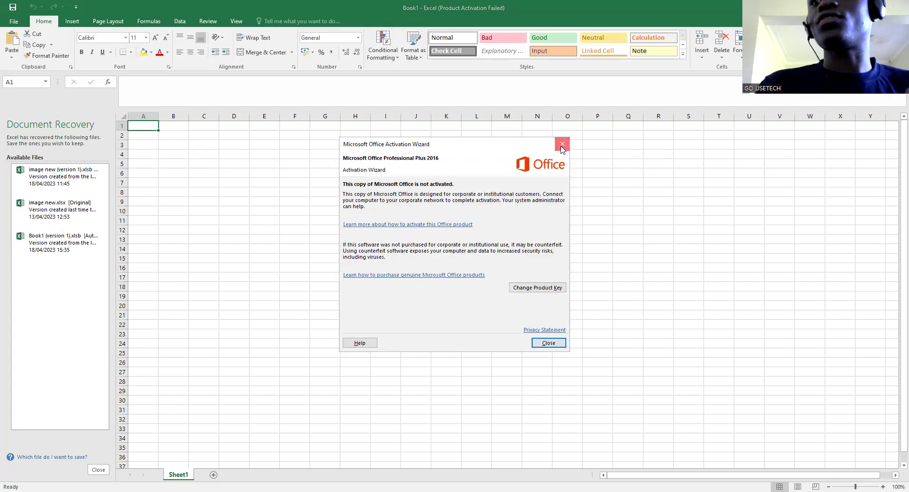
{"action": "left_click_drag", "start_coordinate": [854, 486], "coordinate": [867, 486]}
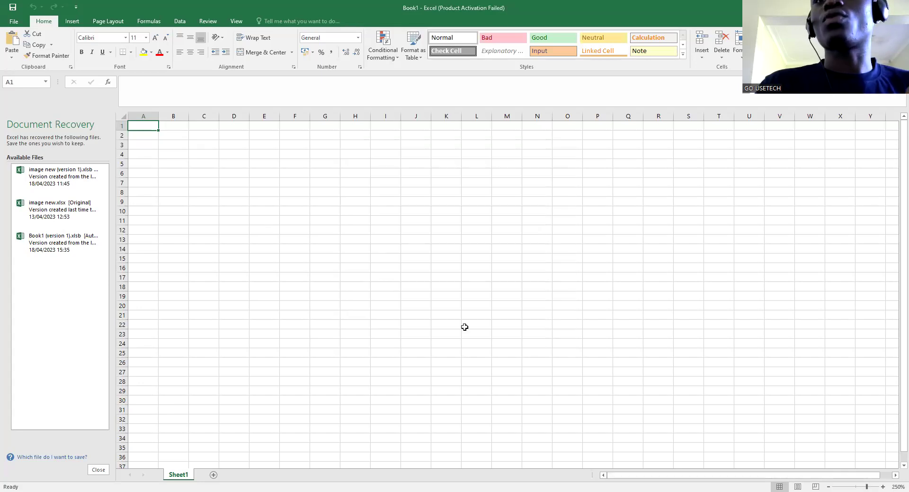
{"action": "left_click", "coordinate": [446, 306]}
{"action": "left_click", "coordinate": [866, 487]}
{"action": "scroll", "coordinate": [175, 168], "scroll_direction": "up", "scroll_amount": 2}
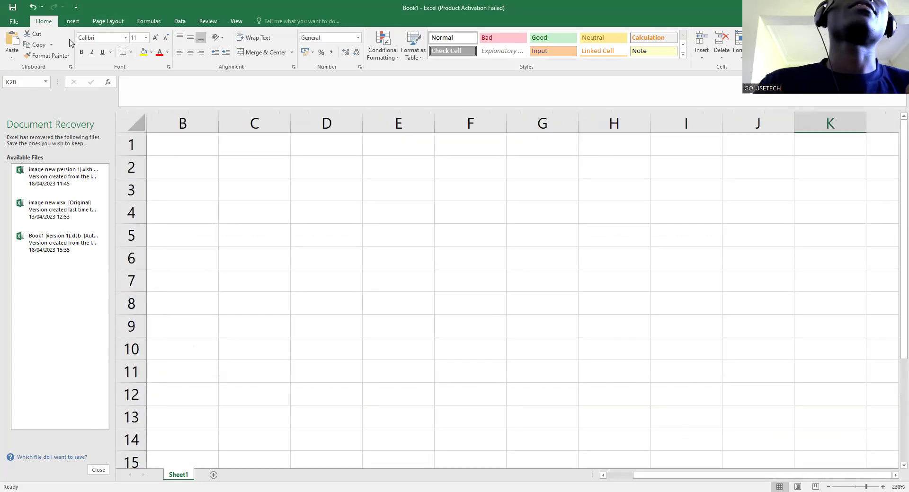
Look through the available font sizes and colours, and set cell K20's font to Informal Roman.
{"action": "left_click", "coordinate": [126, 38]}
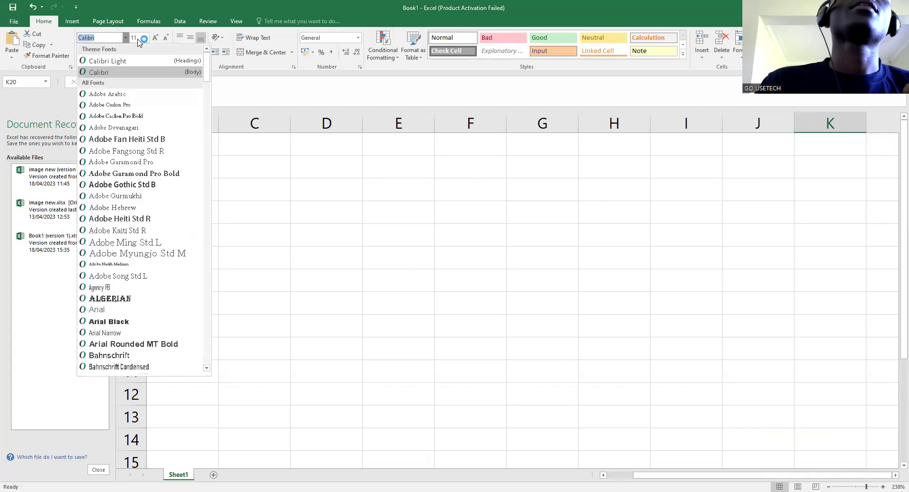
{"action": "left_click", "coordinate": [147, 38]}
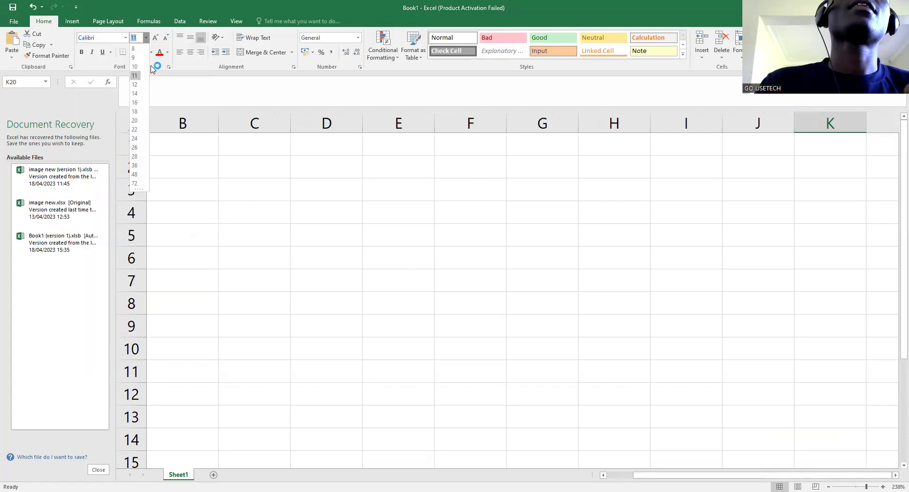
{"action": "left_click", "coordinate": [218, 197]}
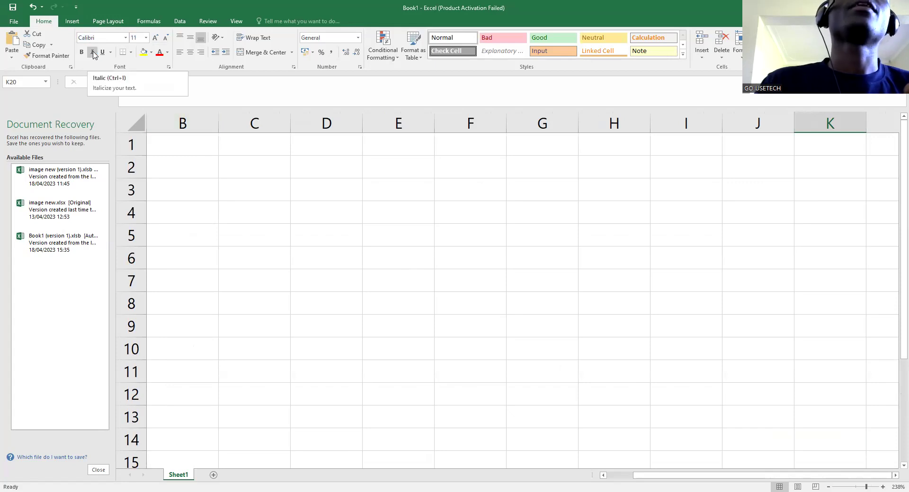
{"action": "left_click", "coordinate": [166, 53]}
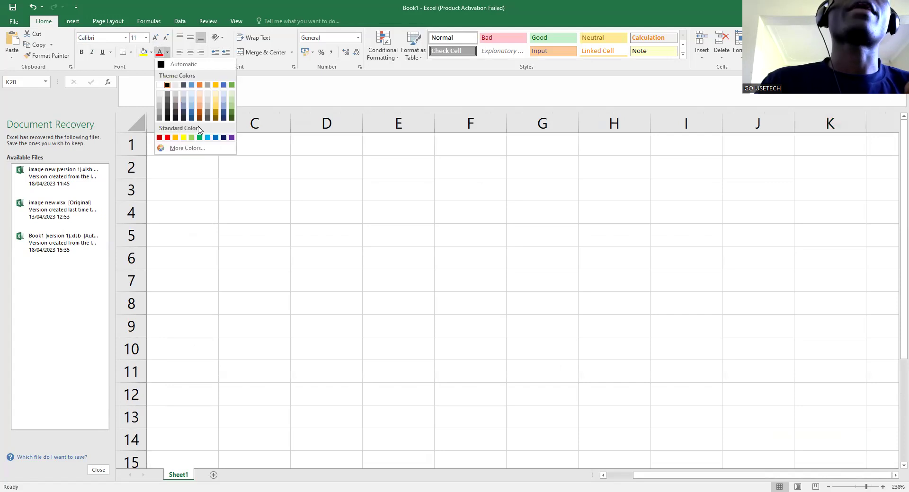
{"action": "left_click", "coordinate": [126, 38]}
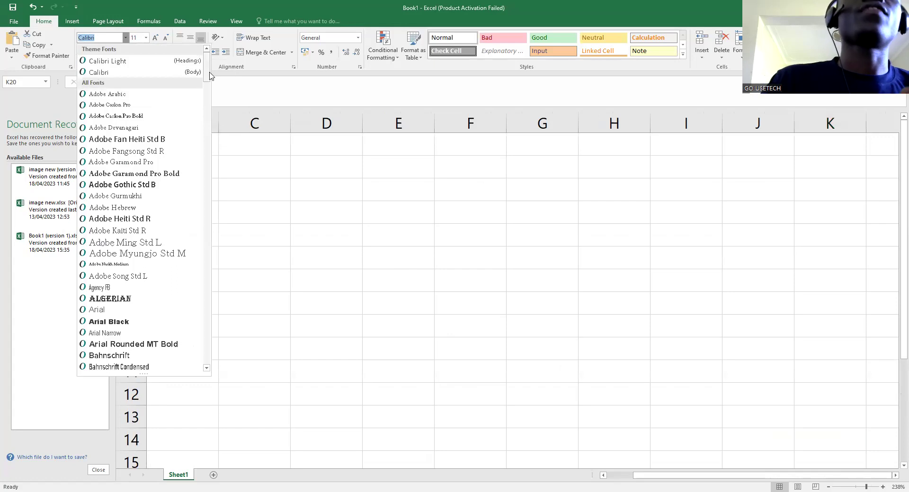
{"action": "left_click_drag", "start_coordinate": [211, 78], "coordinate": [219, 198]}
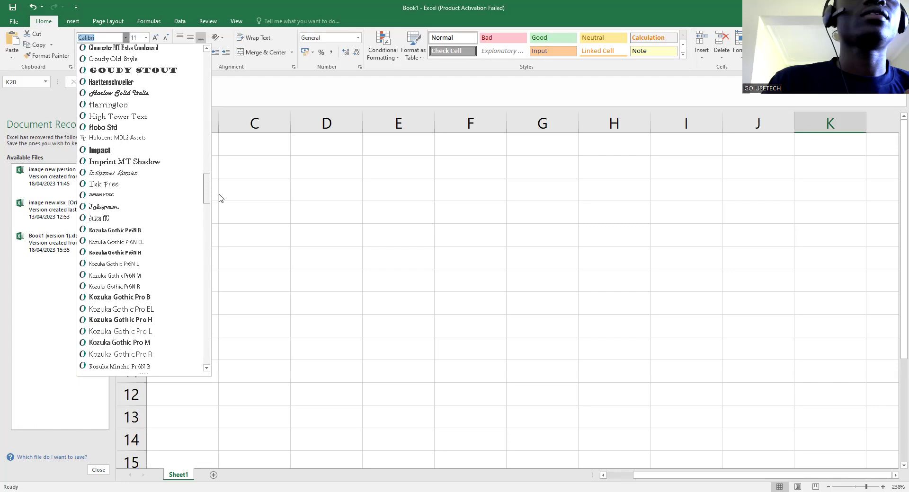
{"action": "left_click", "coordinate": [146, 177]}
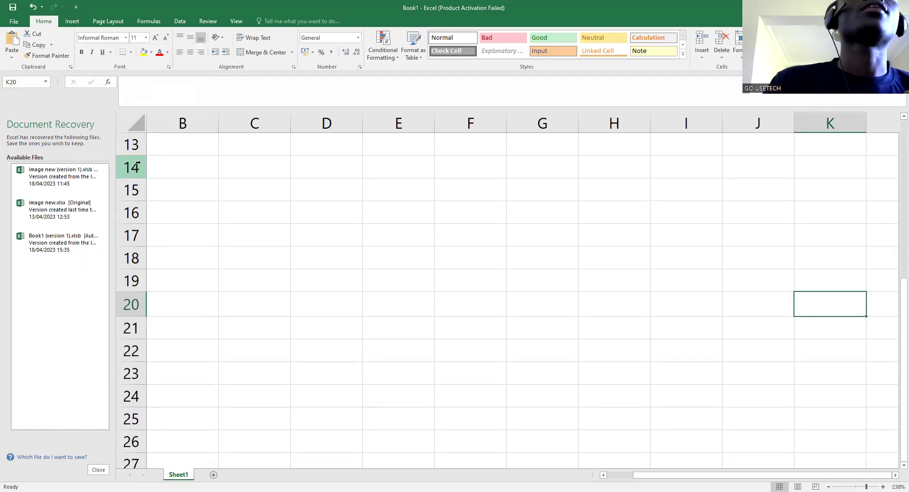
Copy the font name Informal Roman from Excel's font setting and switch to the KoboToolbox form in the browser.
{"action": "left_click_drag", "start_coordinate": [78, 38], "coordinate": [118, 39]}
{"action": "right_click", "coordinate": [114, 43]}
{"action": "left_click", "coordinate": [135, 57]}
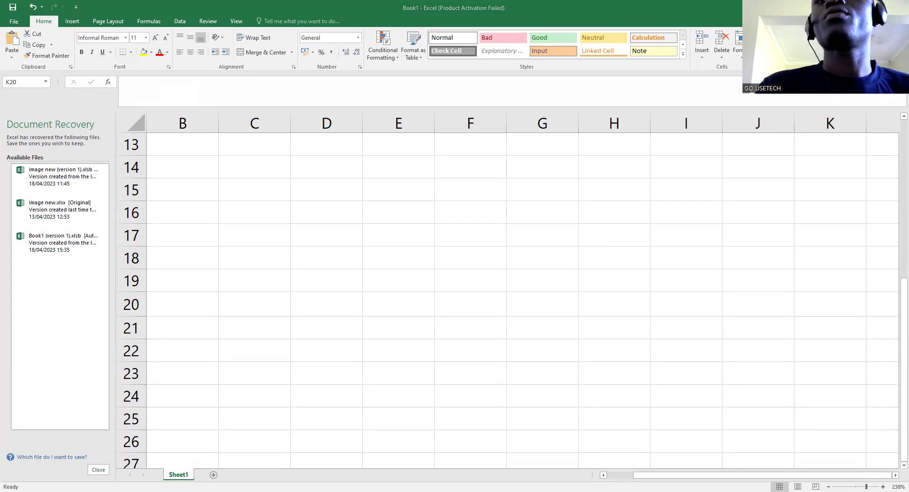
{"action": "key", "text": "alt+Tab"}
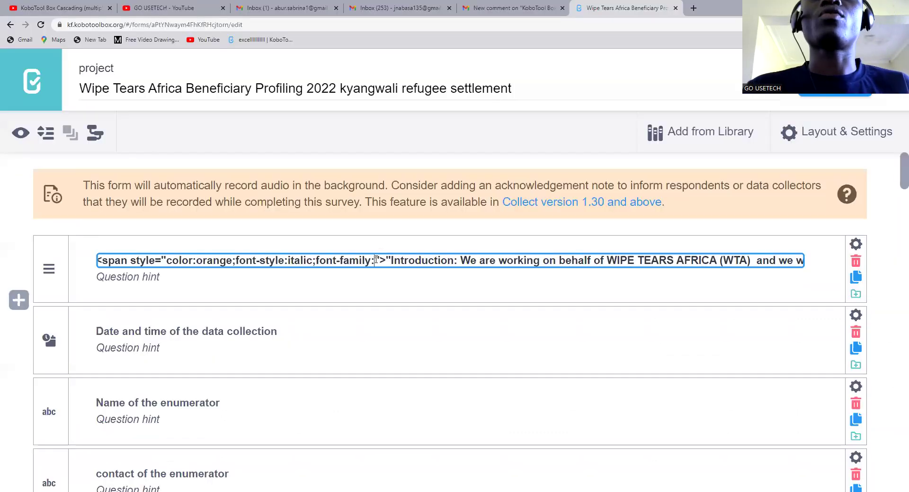
Set the font-family value in the introduction note's span style to Informal Roman and confirm the label.
{"action": "left_click_drag", "start_coordinate": [319, 262], "coordinate": [368, 261]}
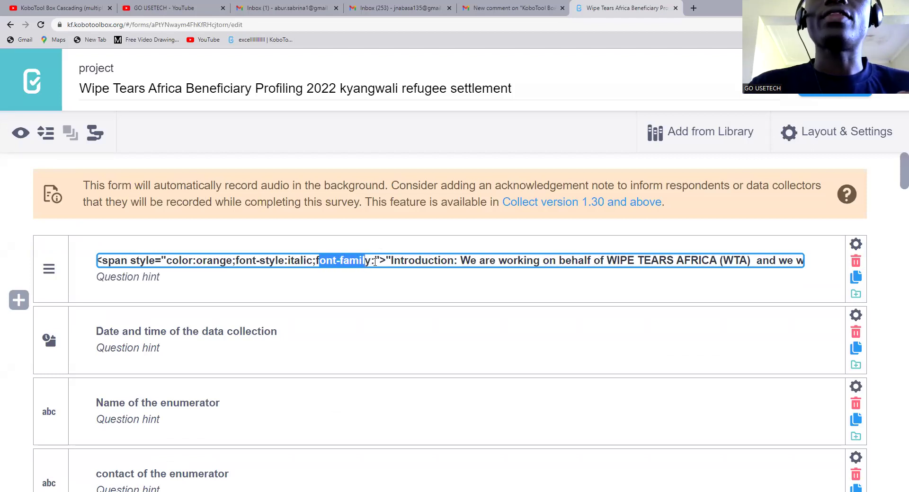
{"action": "left_click", "coordinate": [374, 262]}
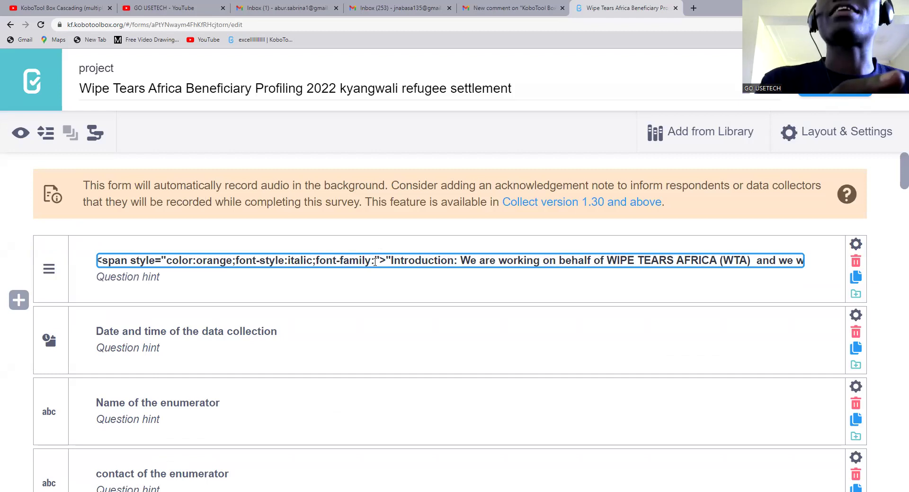
{"action": "key", "text": "ctrl+v"}
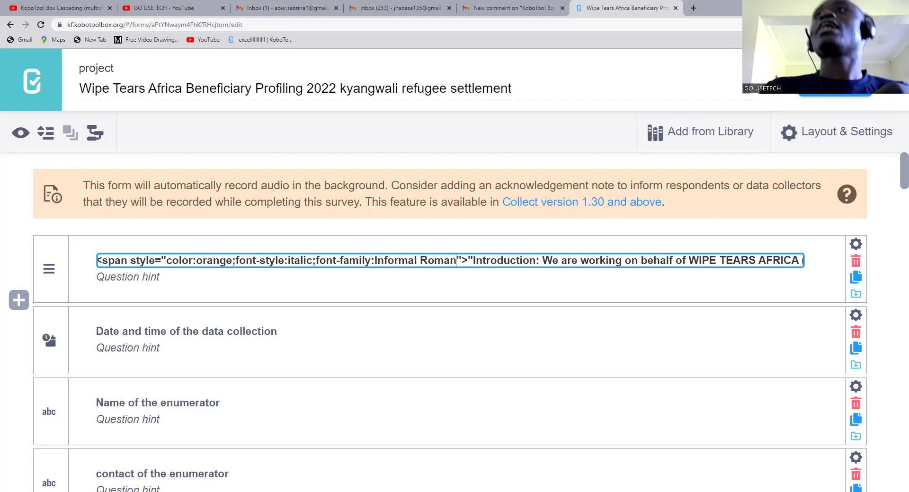
{"action": "key", "text": "Return"}
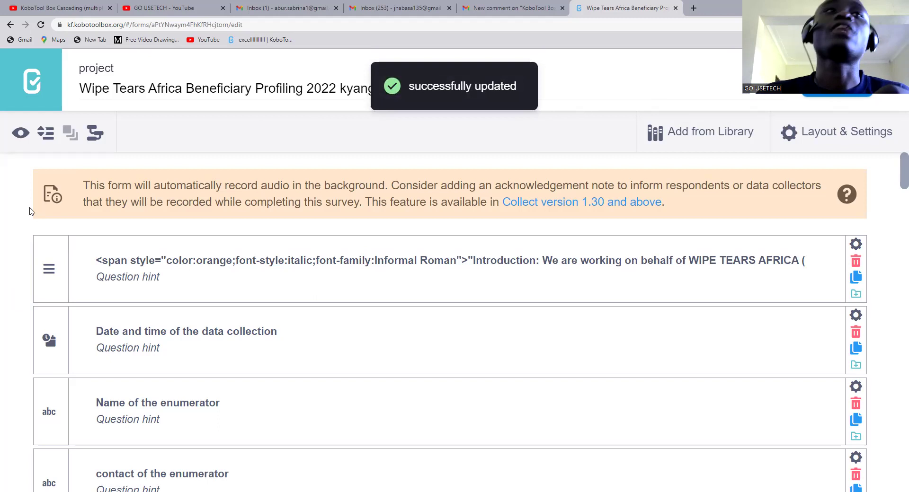
Preview the form to examine the introduction paragraph's font family, and close the preview.
{"action": "left_click", "coordinate": [20, 133]}
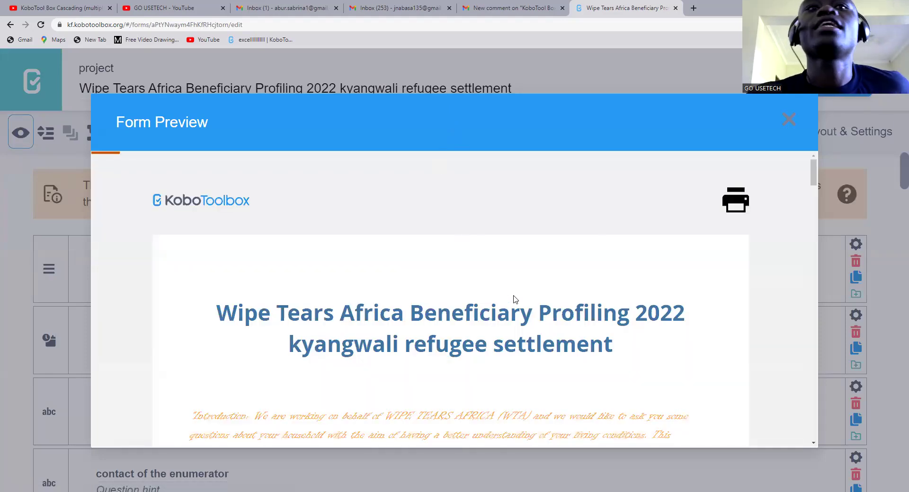
{"action": "scroll", "coordinate": [514, 297], "scroll_direction": "down", "scroll_amount": 3}
{"action": "scroll", "coordinate": [514, 297], "scroll_direction": "down", "scroll_amount": 1}
{"action": "left_click_drag", "start_coordinate": [458, 305], "coordinate": [196, 247]}
{"action": "left_click", "coordinate": [506, 302]}
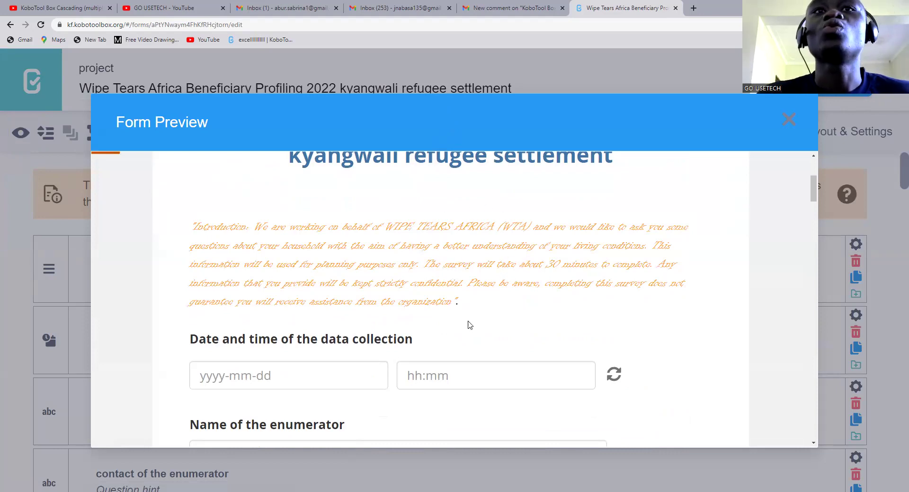
{"action": "scroll", "coordinate": [468, 324], "scroll_direction": "up", "scroll_amount": 3}
{"action": "scroll", "coordinate": [471, 323], "scroll_direction": "down", "scroll_amount": 2}
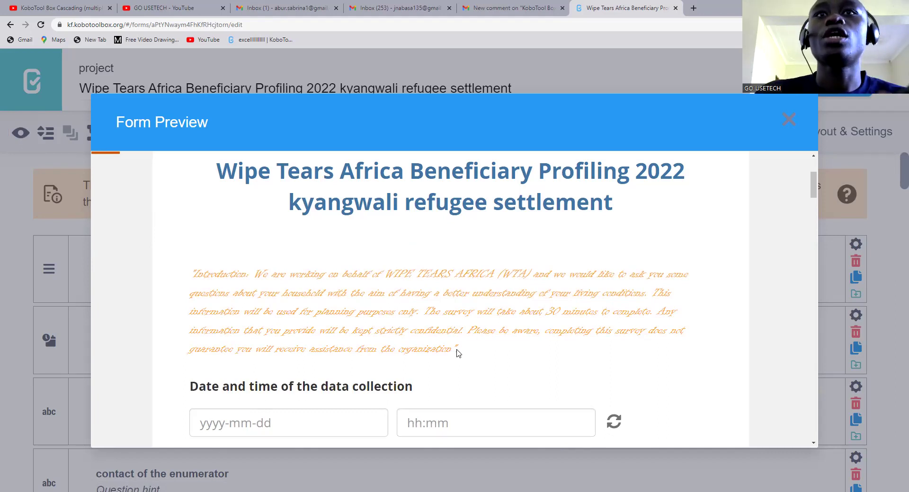
{"action": "scroll", "coordinate": [458, 353], "scroll_direction": "up", "scroll_amount": 1}
{"action": "left_click", "coordinate": [787, 120]}
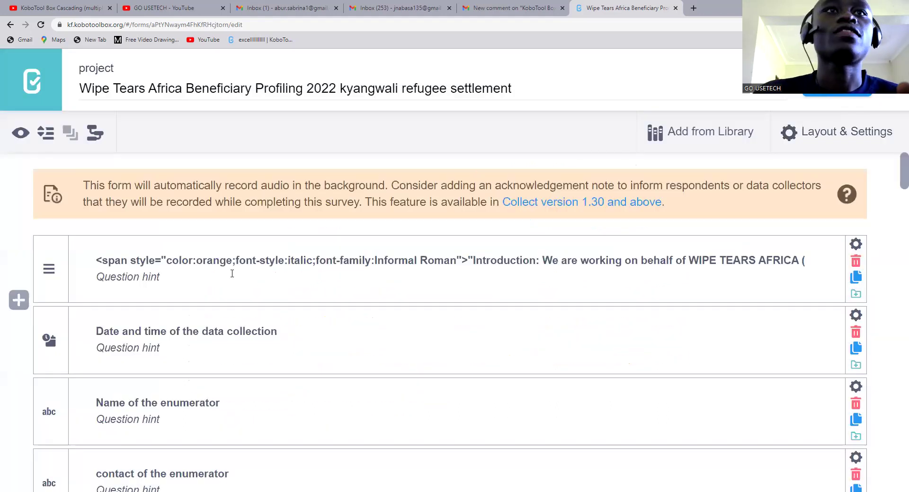
Replace the font-family value in the introduction note's span style with Wide Latin.
{"action": "left_click", "coordinate": [371, 259]}
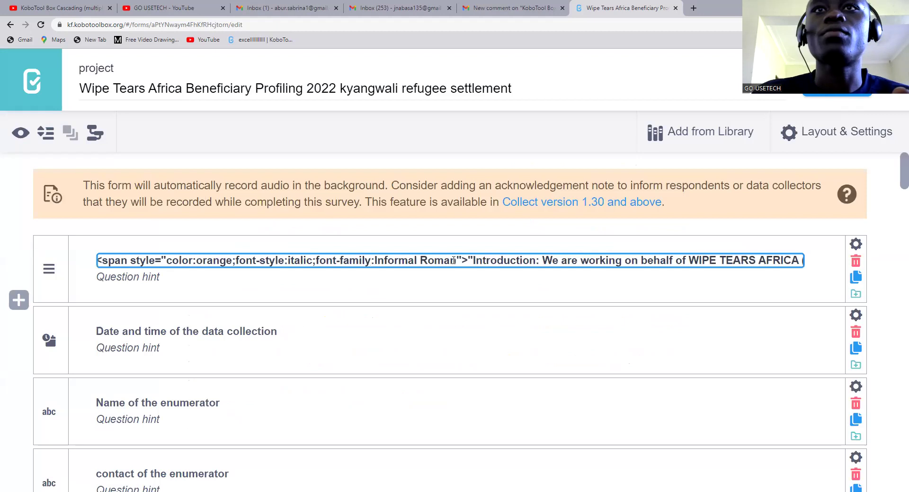
{"action": "left_click_drag", "start_coordinate": [456, 259], "coordinate": [375, 260]}
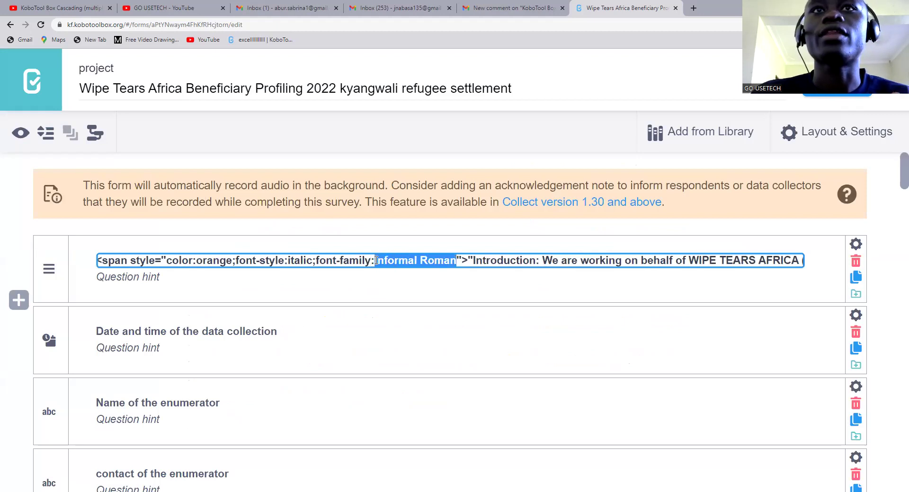
{"action": "type", "text": "Wide Latin"}
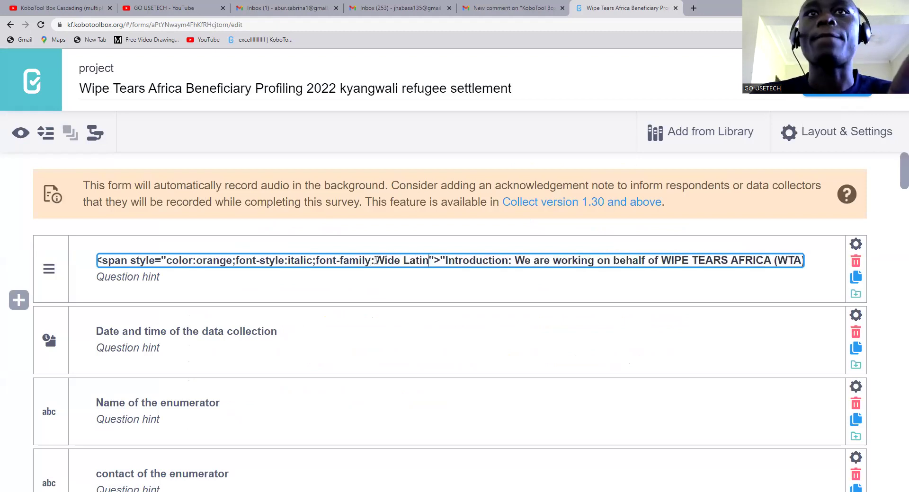
{"action": "key", "text": "Return"}
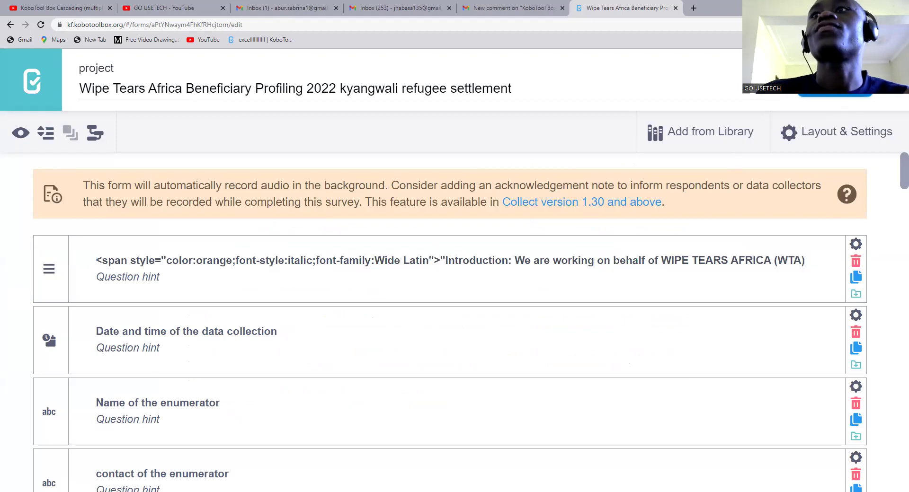
Preview the form to examine the introduction paragraph in the Wide Latin font, and close the preview.
{"action": "left_click", "coordinate": [19, 133]}
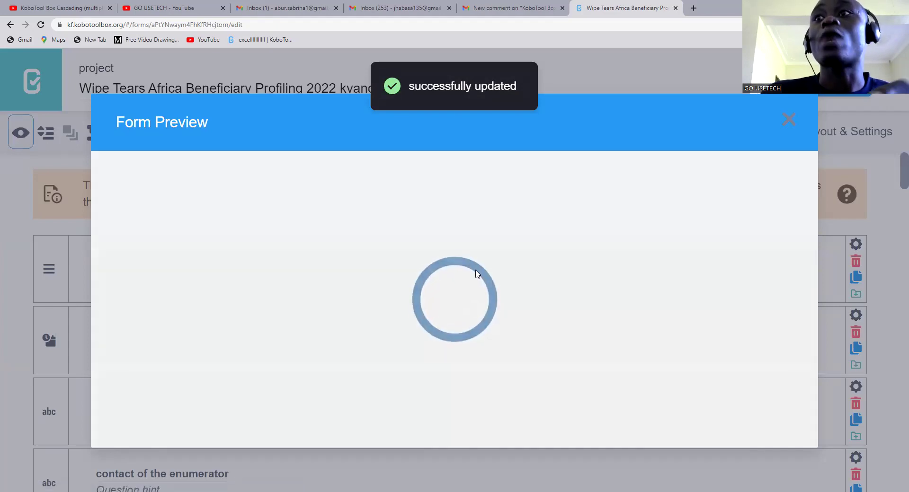
{"action": "scroll", "coordinate": [520, 294], "scroll_direction": "down", "scroll_amount": 2}
{"action": "scroll", "coordinate": [520, 294], "scroll_direction": "down", "scroll_amount": 2}
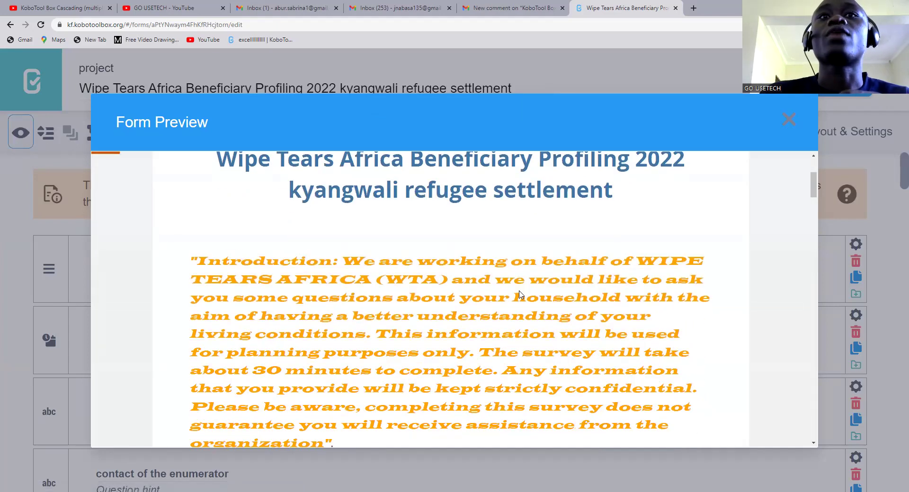
{"action": "scroll", "coordinate": [500, 292], "scroll_direction": "up", "scroll_amount": 1}
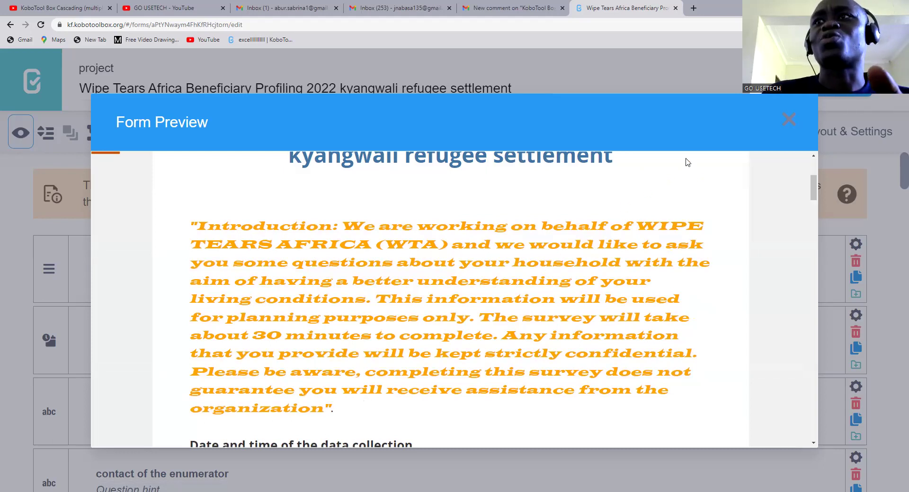
{"action": "left_click", "coordinate": [788, 120]}
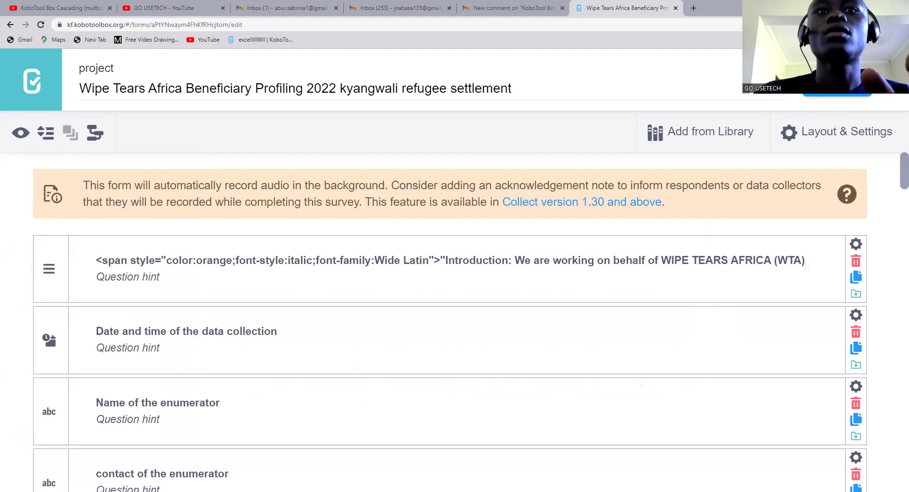
Set the introduction note's font-family to Adobe Garamond Pro Bold and its color to Red in the span style.
{"action": "left_click_drag", "start_coordinate": [429, 263], "coordinate": [378, 263]}
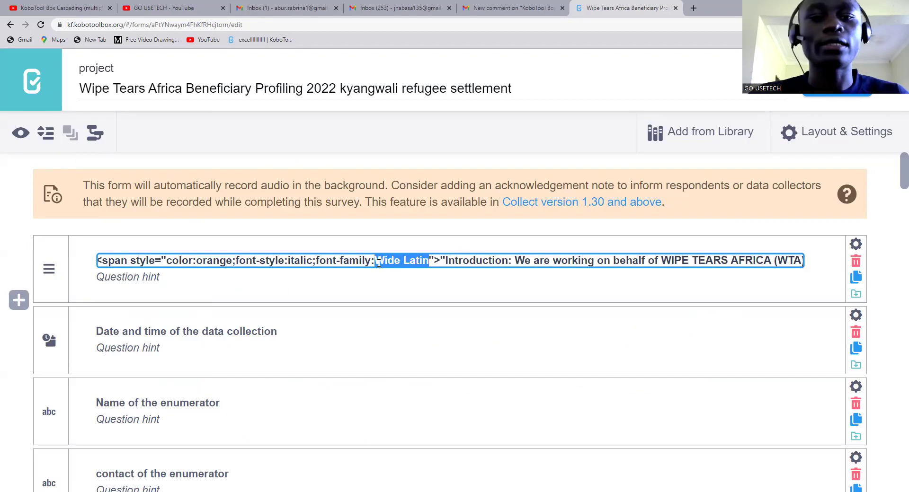
{"action": "type", "text": "Adobe Garamond Pro Bold"}
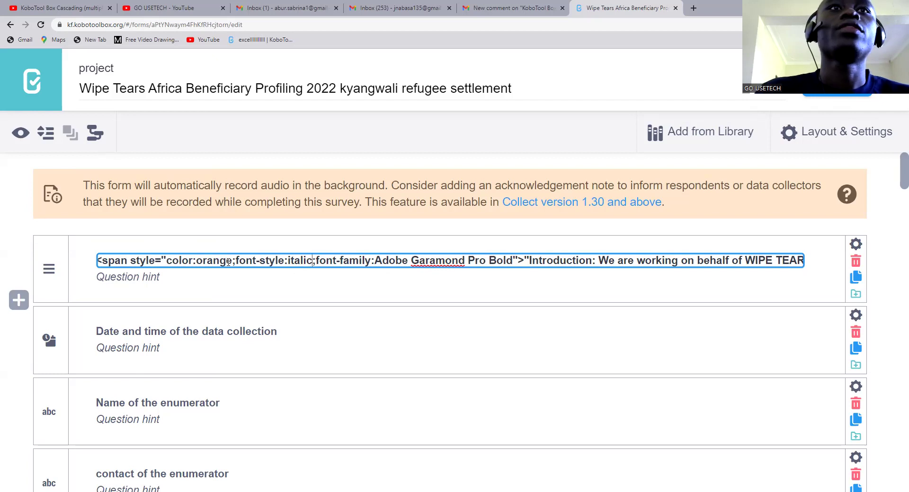
{"action": "left_click_drag", "start_coordinate": [227, 261], "coordinate": [199, 262]}
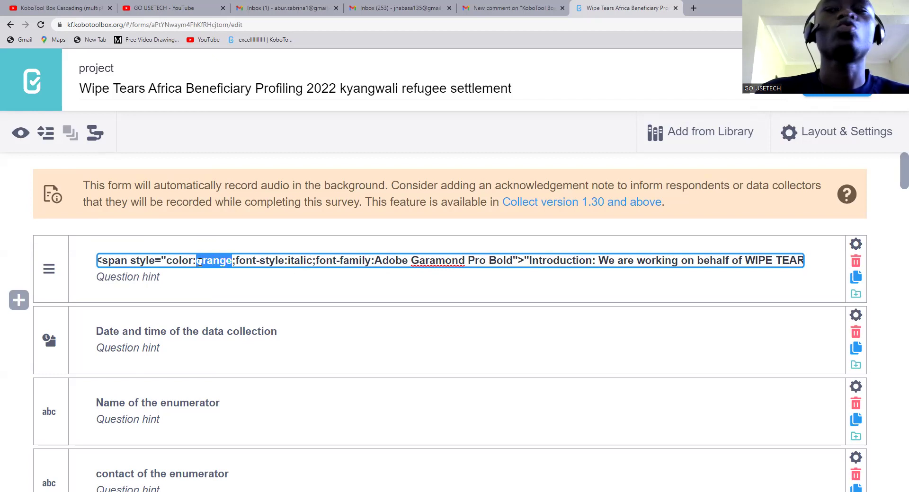
{"action": "type", "text": "R"}
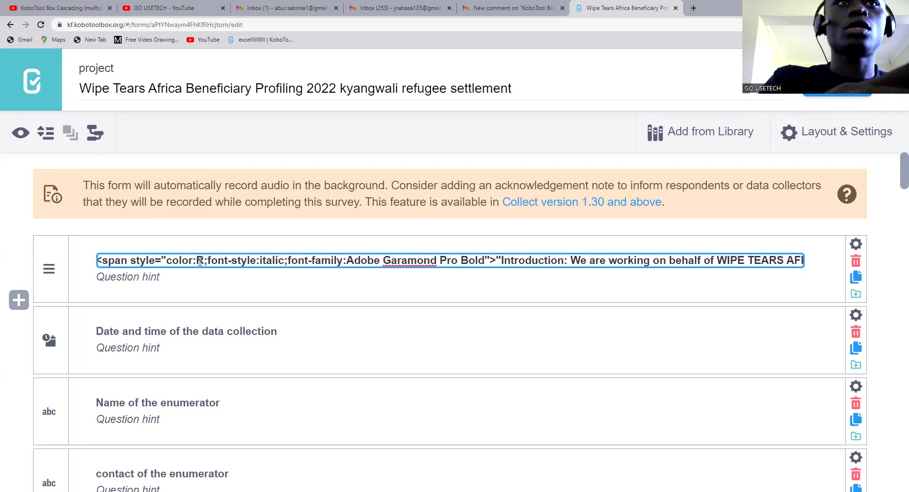
{"action": "type", "text": "ed"}
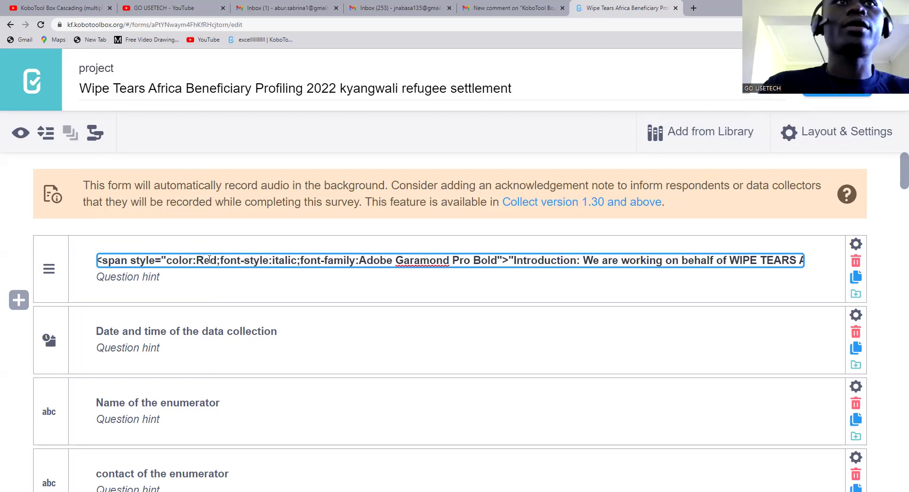
{"action": "key", "text": "Return"}
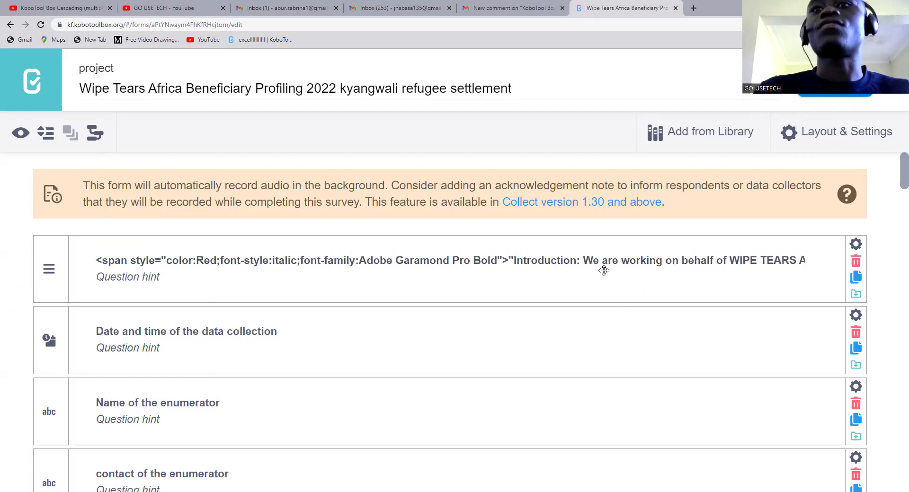
Preview the form to compare the introduction paragraph's colour and font with the questions below it.
{"action": "left_click", "coordinate": [21, 135]}
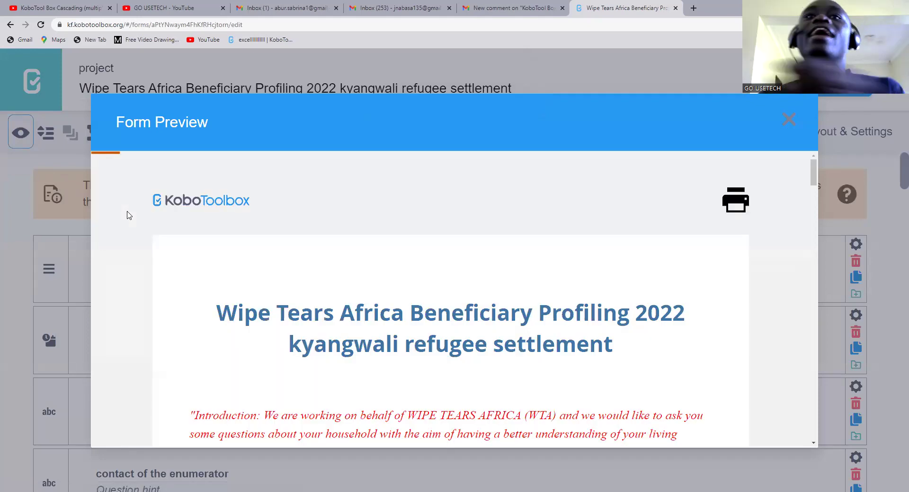
{"action": "scroll", "coordinate": [126, 215], "scroll_direction": "down", "scroll_amount": 3}
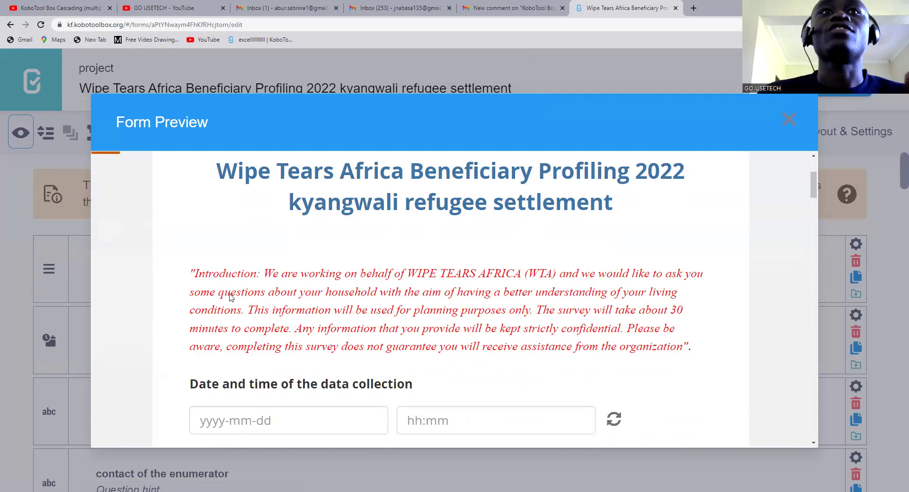
{"action": "scroll", "coordinate": [608, 331], "scroll_direction": "down", "scroll_amount": 3}
{"action": "scroll", "coordinate": [543, 330], "scroll_direction": "up", "scroll_amount": 3}
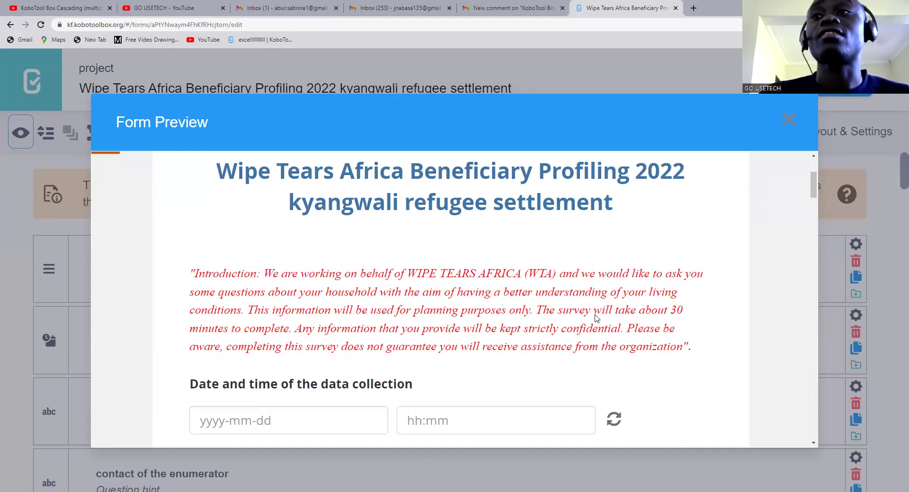
{"action": "scroll", "coordinate": [378, 331], "scroll_direction": "down", "scroll_amount": 3}
{"action": "scroll", "coordinate": [378, 332], "scroll_direction": "down", "scroll_amount": 10}
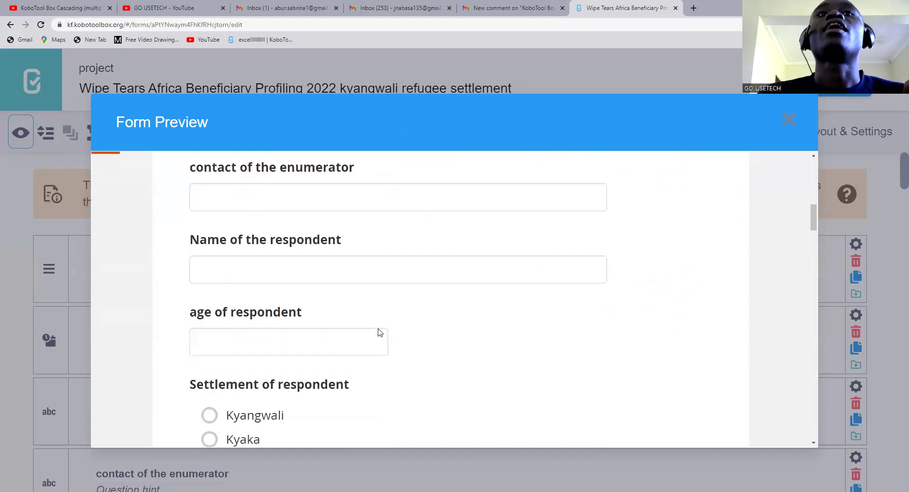
{"action": "scroll", "coordinate": [377, 332], "scroll_direction": "up", "scroll_amount": 11}
{"action": "scroll", "coordinate": [378, 332], "scroll_direction": "up", "scroll_amount": 2}
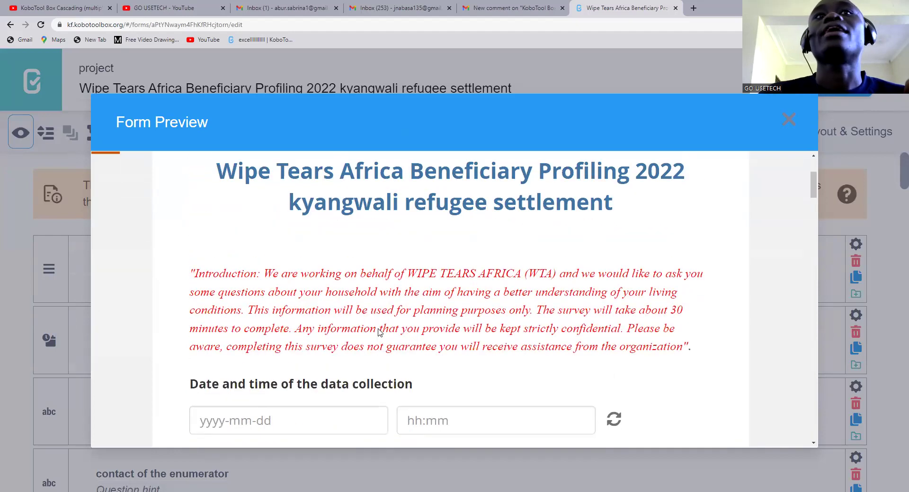